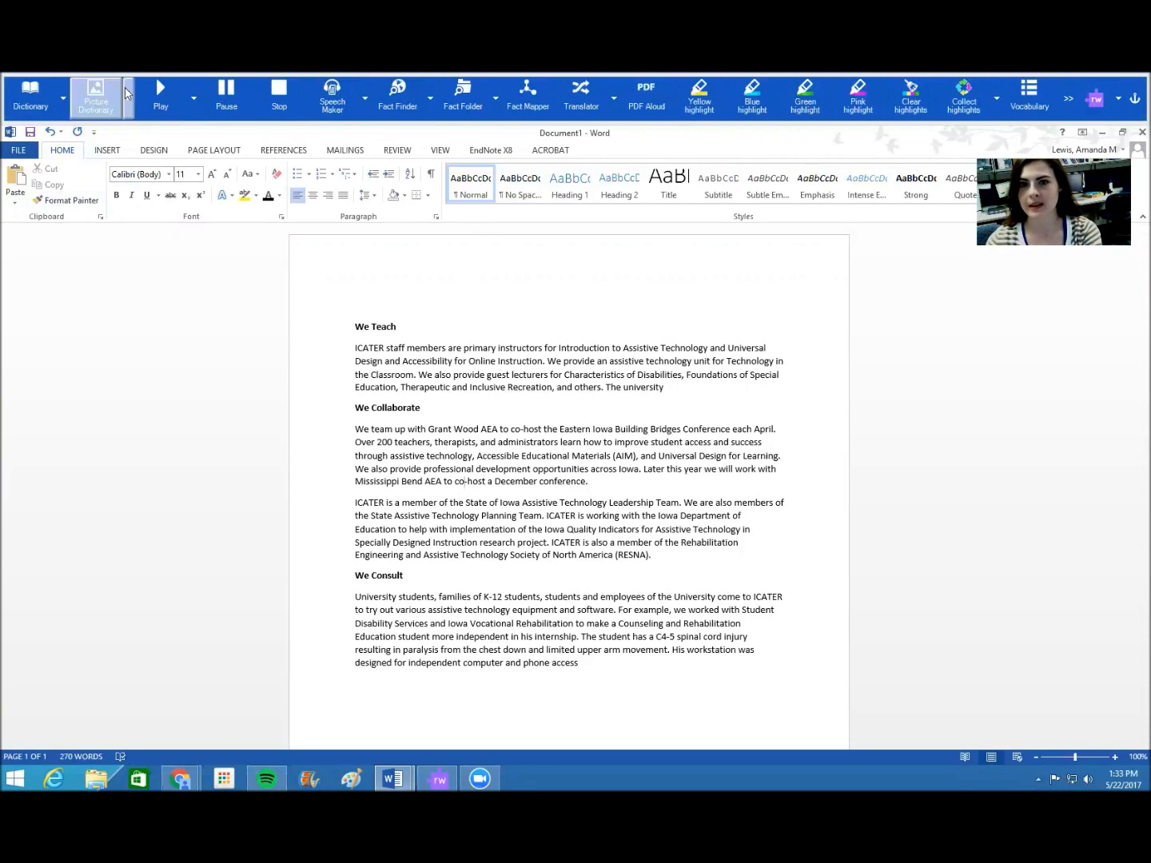
Step: Show the feature sets available for the current toolbar and close the list without switching
{"action": "left_click", "coordinate": [1118, 112]}
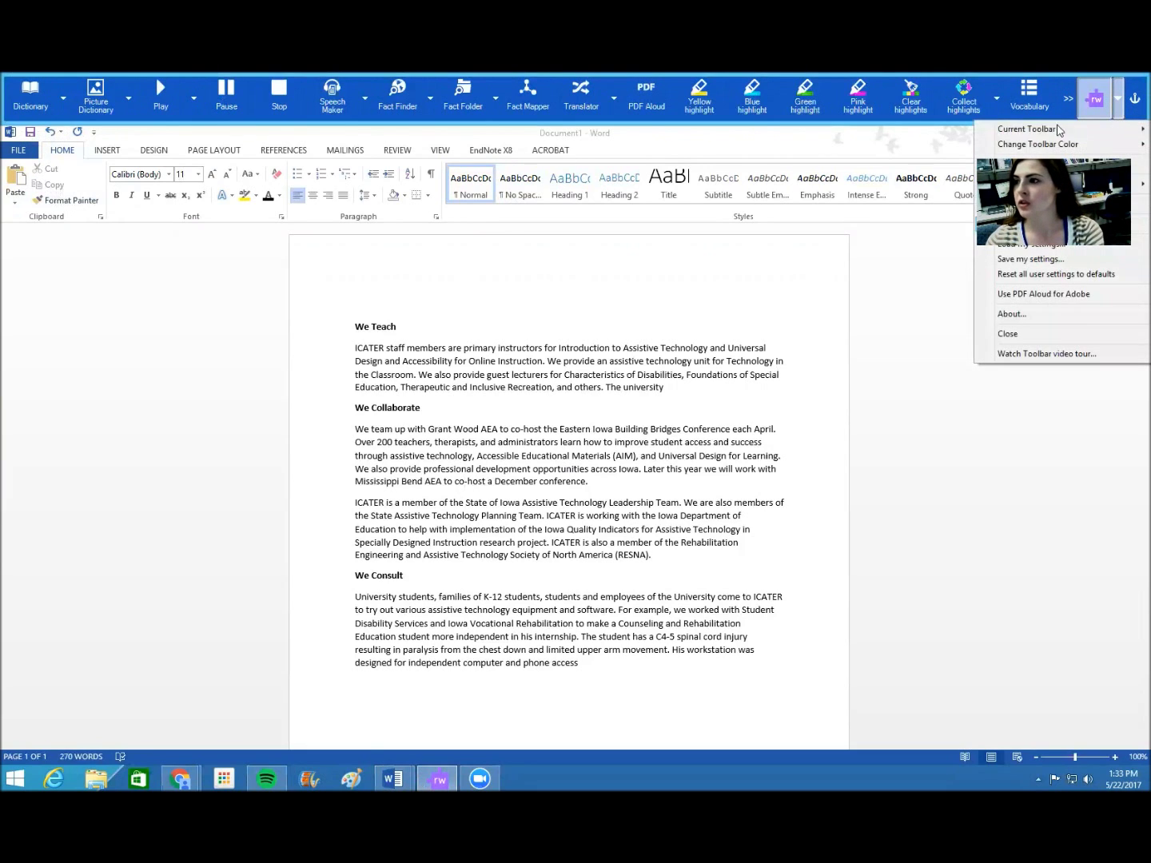
{"action": "mouse_move", "coordinate": [1017, 134]}
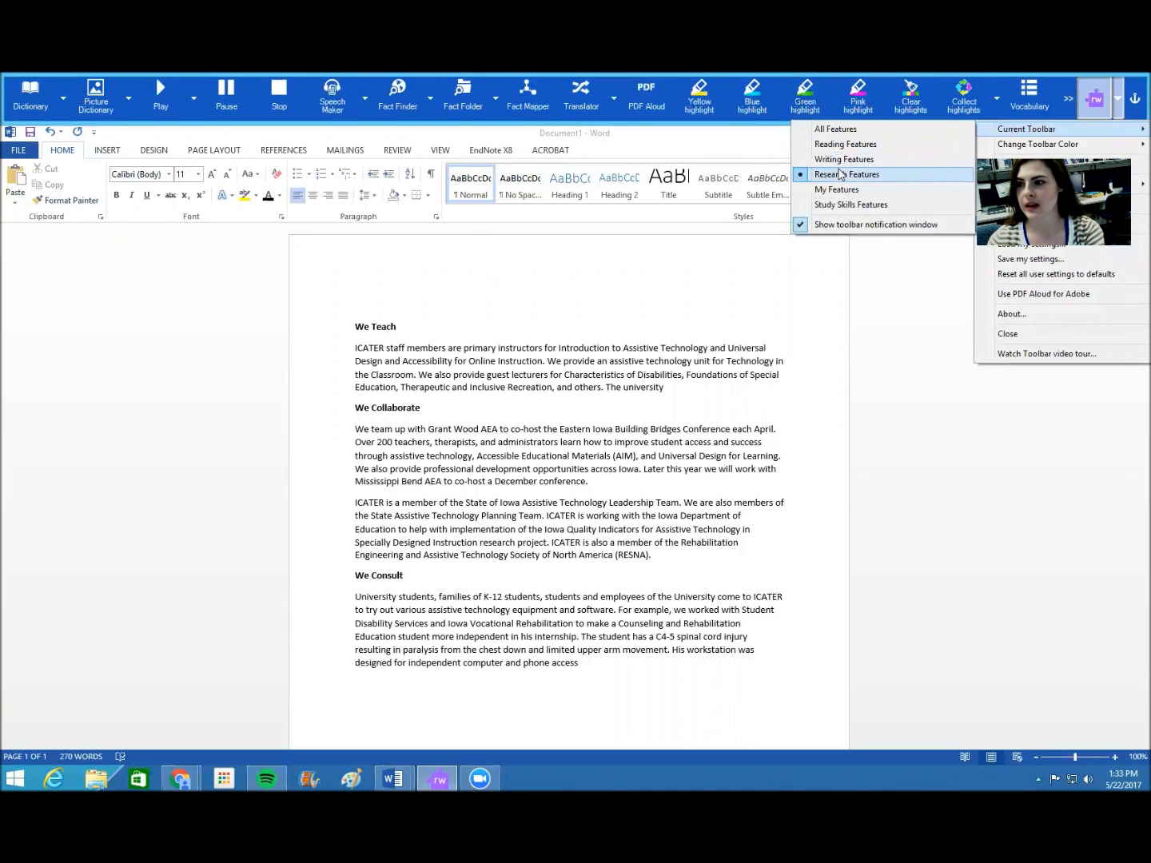
{"action": "left_click", "coordinate": [781, 373]}
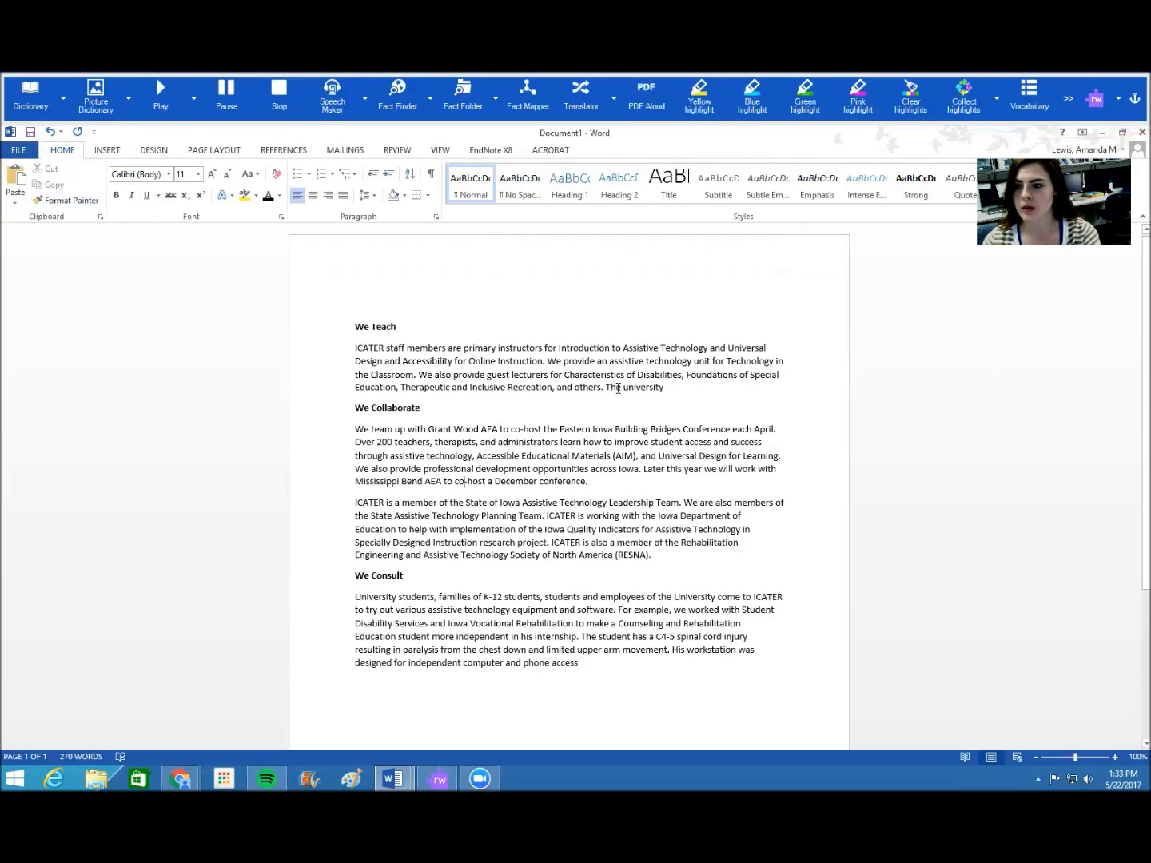
Step: Look up "university" from the We Teach paragraph in the Dictionary and have its first definition read aloud
{"action": "left_click_drag", "start_coordinate": [623, 389], "coordinate": [667, 390]}
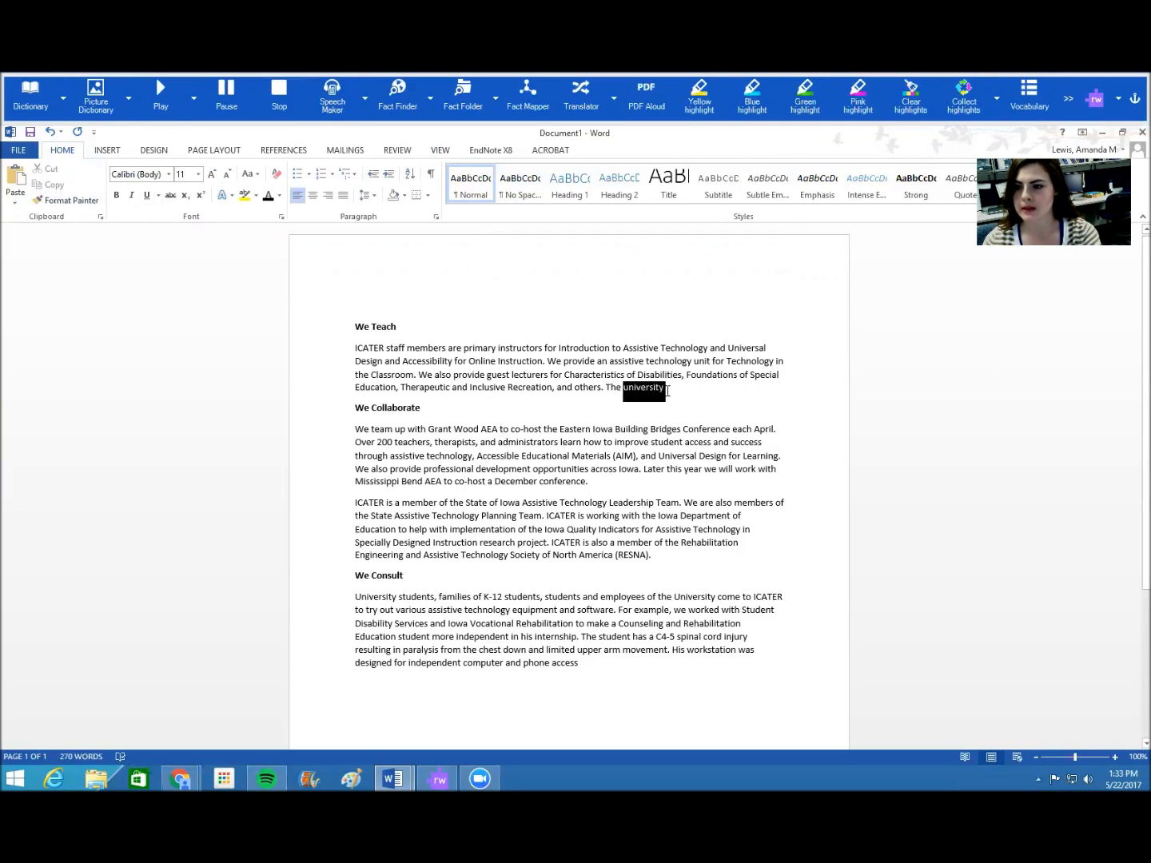
{"action": "left_click", "coordinate": [30, 95]}
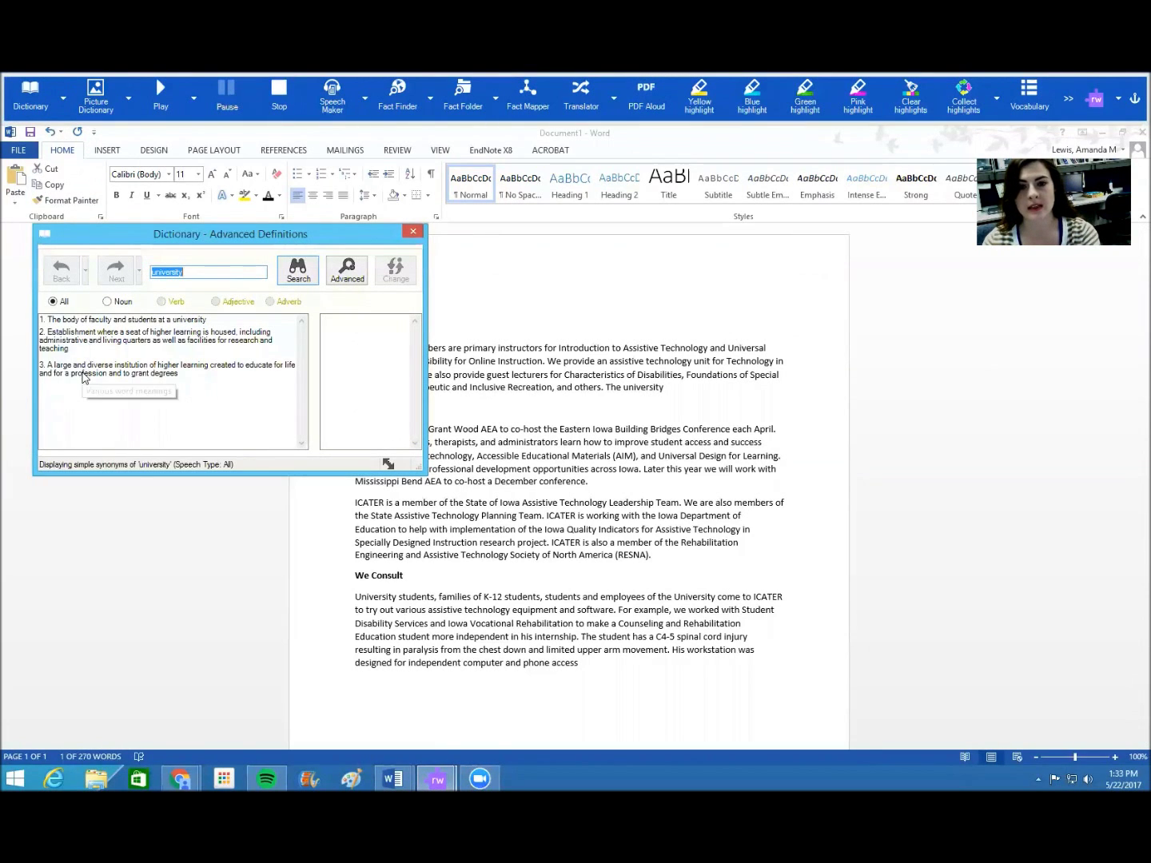
{"action": "left_click", "coordinate": [55, 320]}
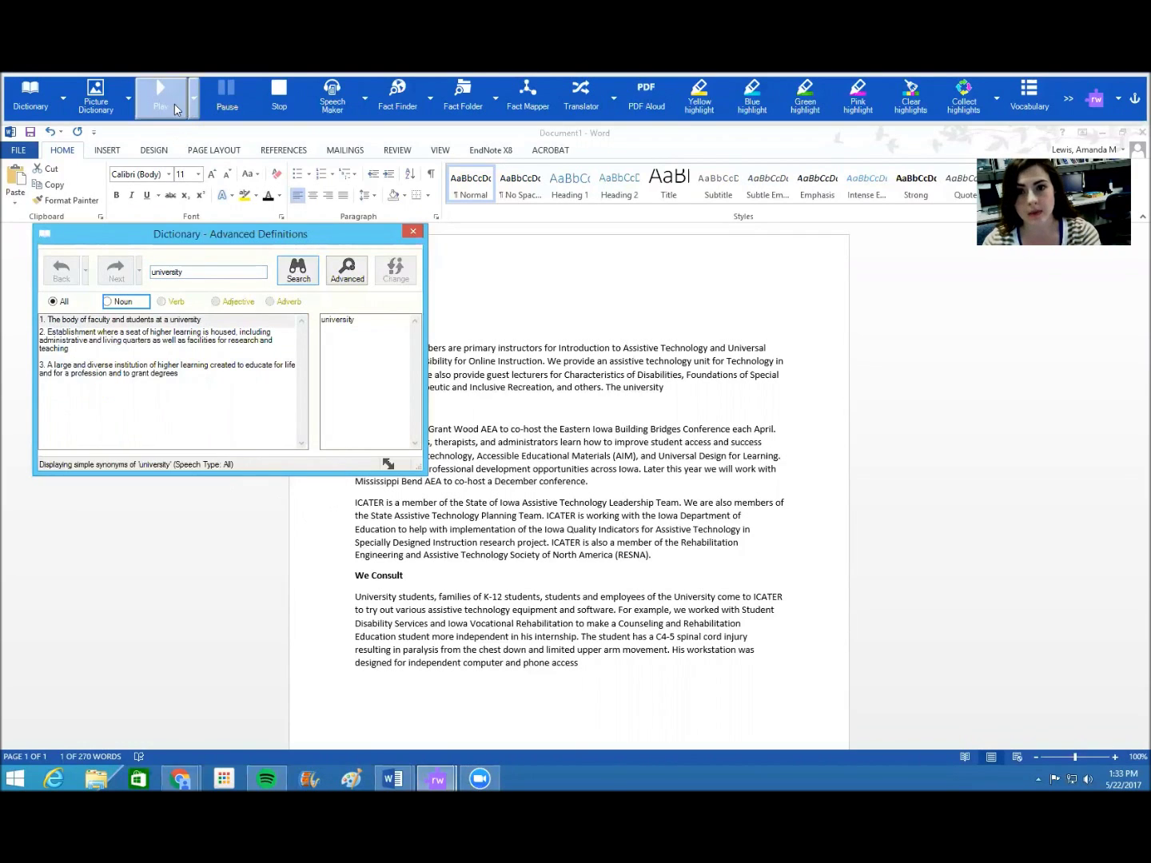
{"action": "left_click", "coordinate": [159, 101]}
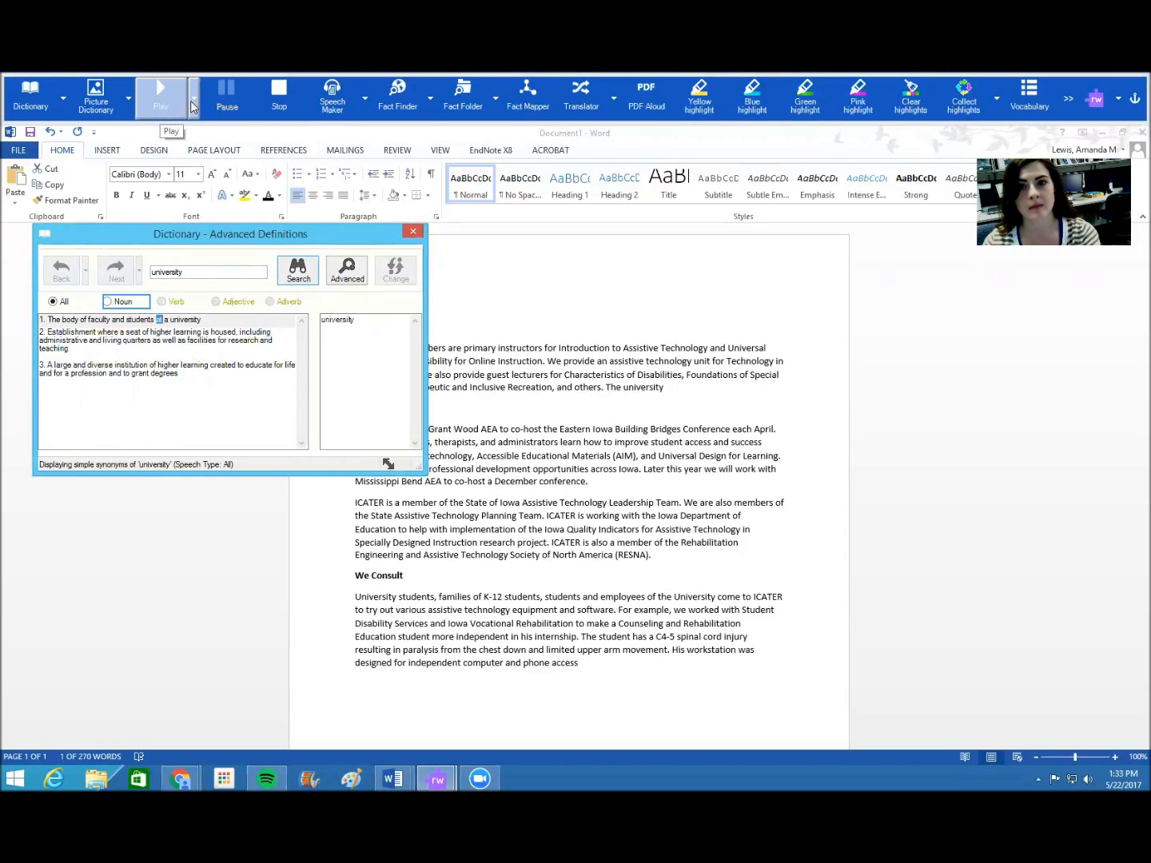
{"action": "left_click", "coordinate": [277, 99]}
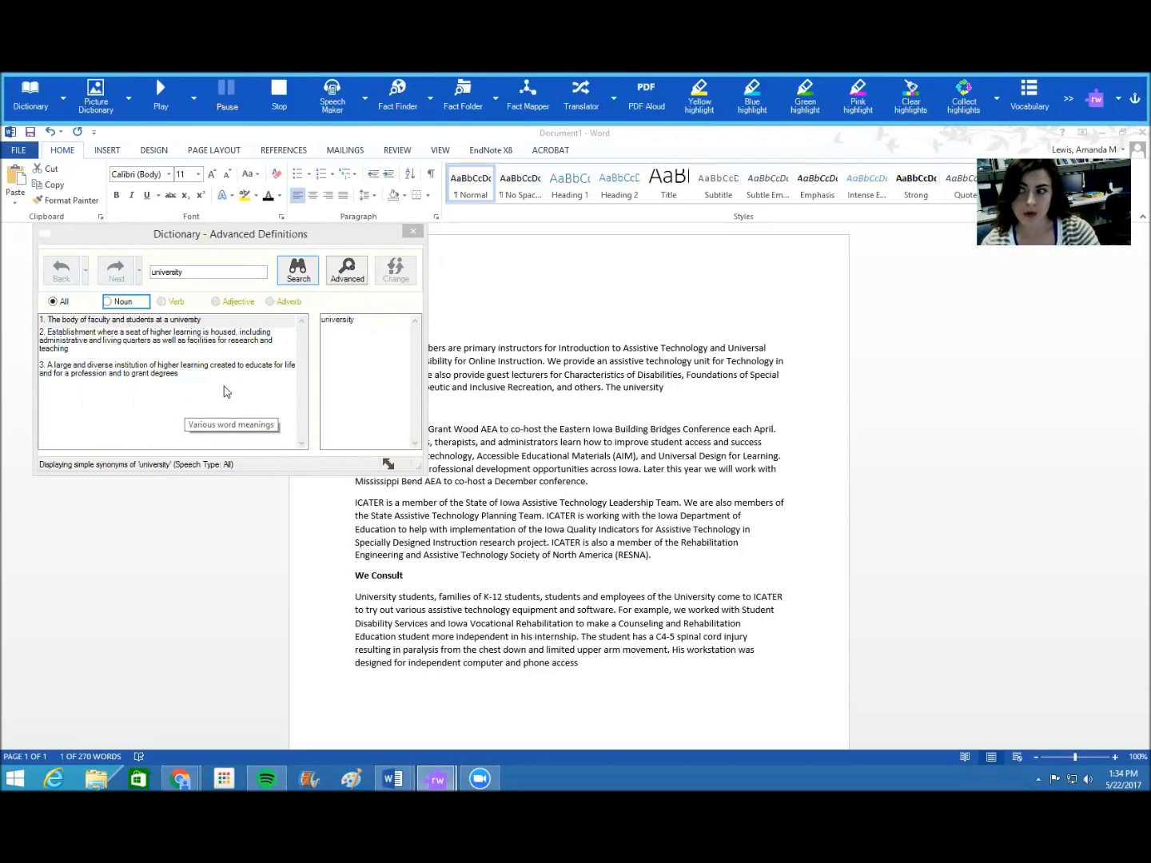
{"action": "left_click", "coordinate": [413, 234]}
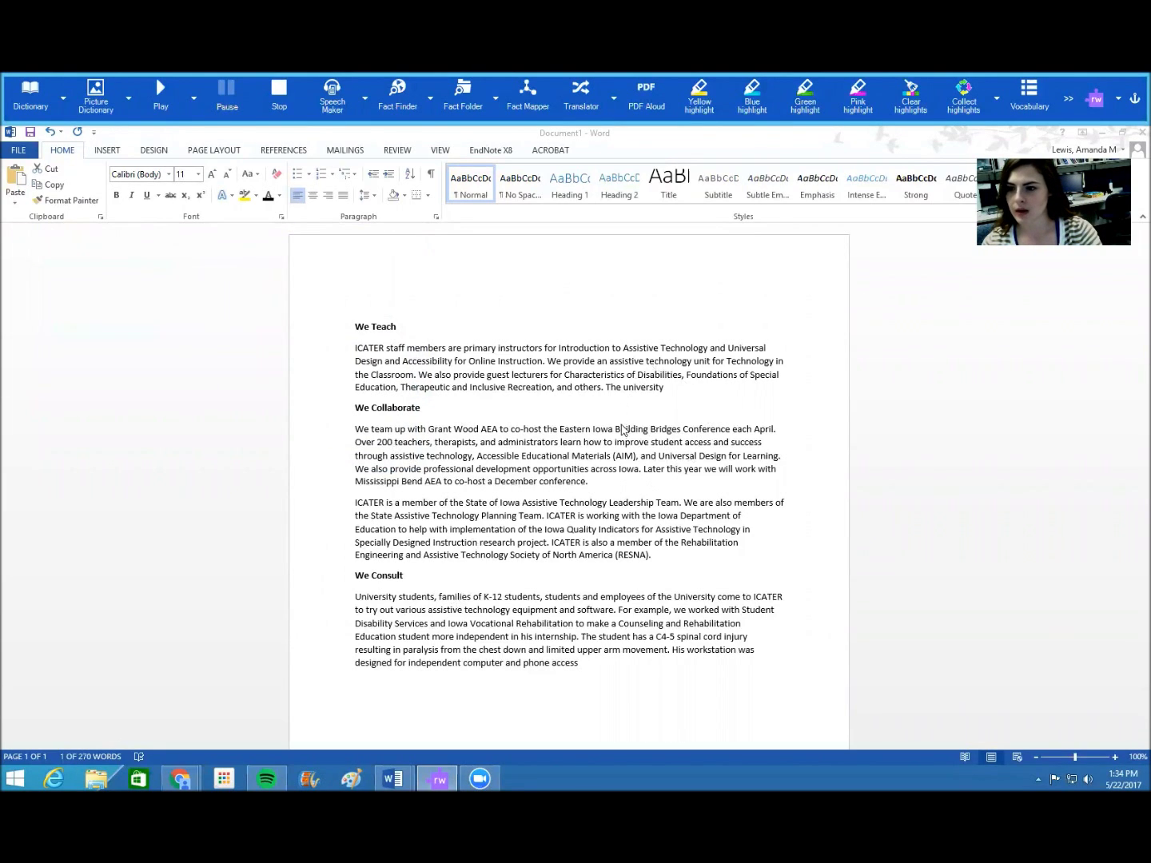
Step: Look up "student" from the We Collaborate section in the Picture Dictionary and view its written definition
{"action": "left_click", "coordinate": [656, 443]}
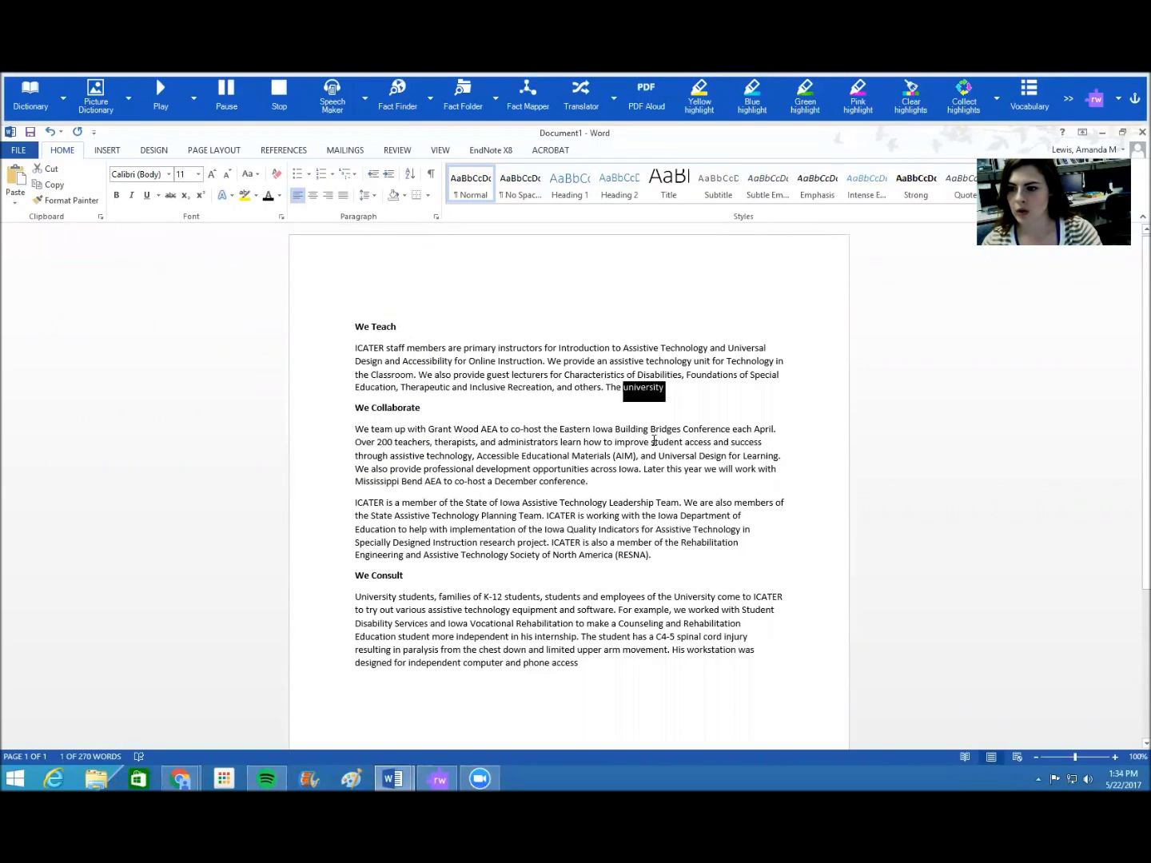
{"action": "left_click_drag", "start_coordinate": [662, 443], "coordinate": [682, 442]}
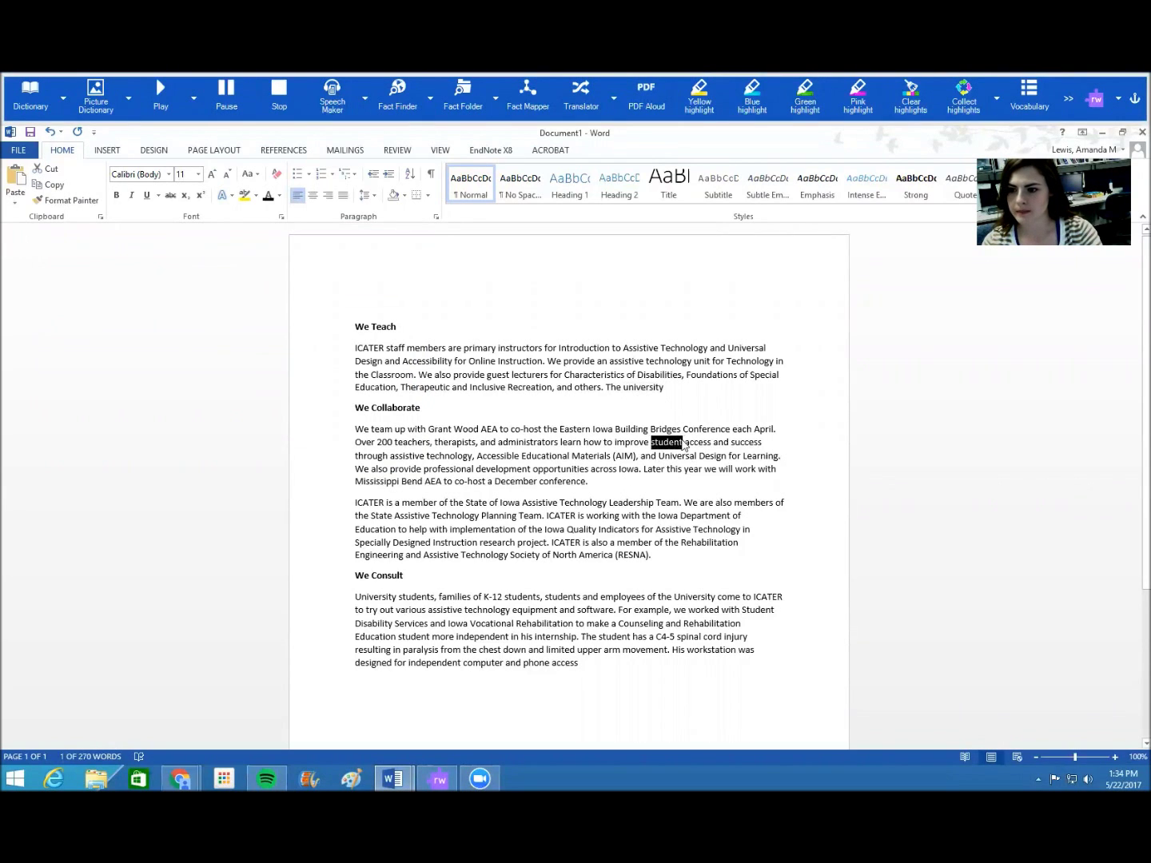
{"action": "left_click", "coordinate": [96, 100]}
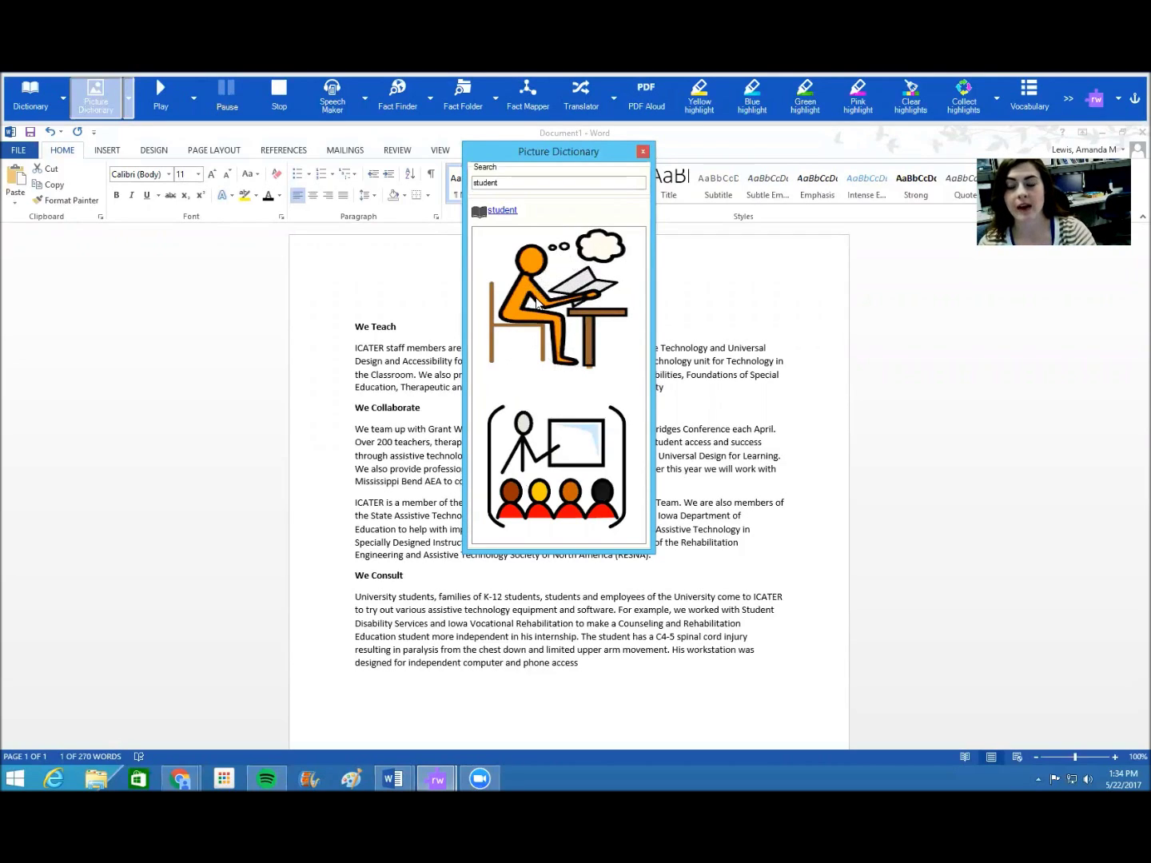
{"action": "left_click", "coordinate": [498, 212]}
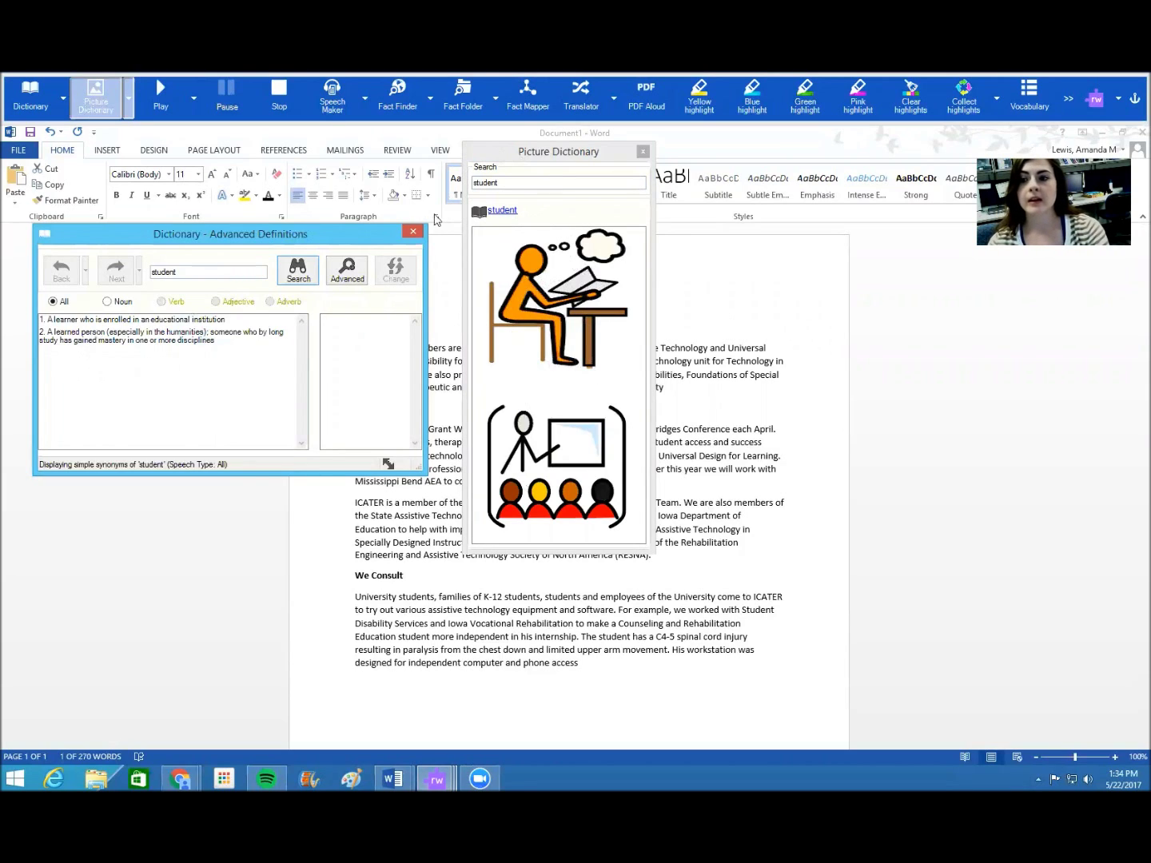
{"action": "left_click", "coordinate": [414, 231]}
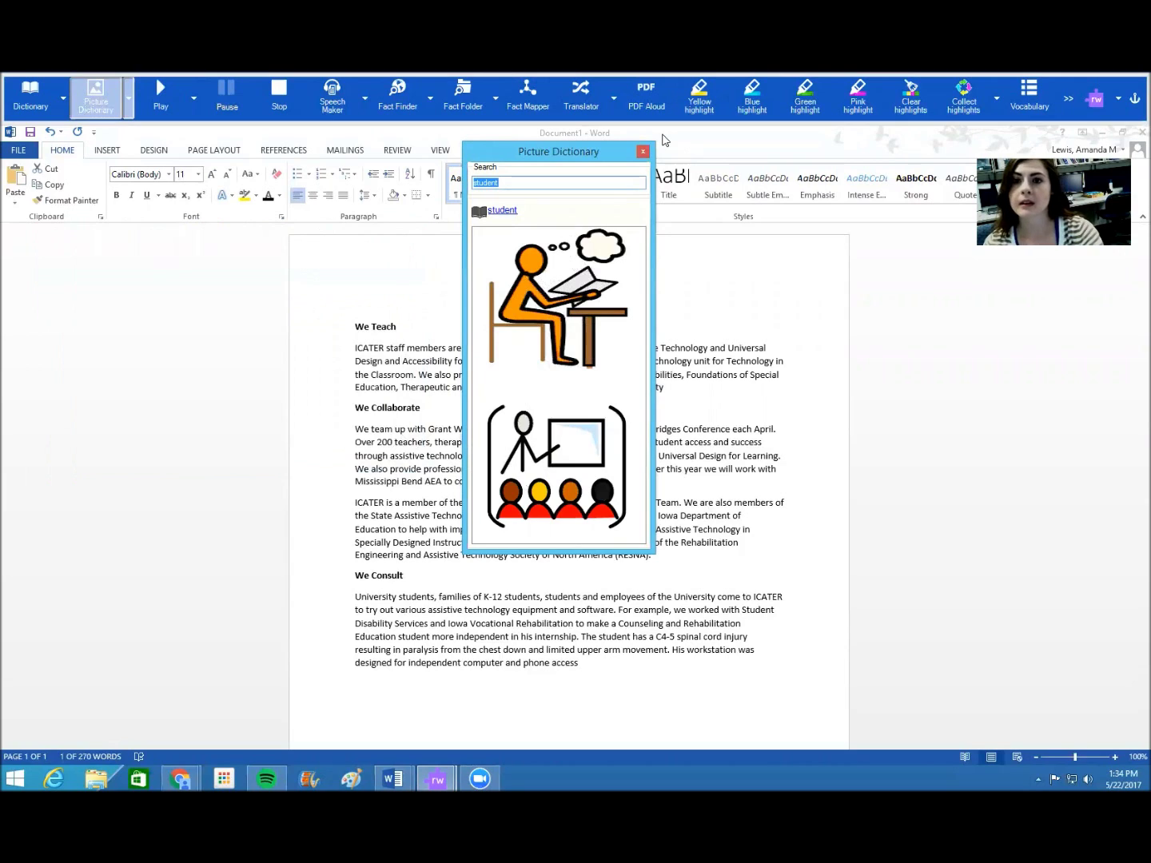
Step: Have the We Teach paragraph read aloud from "ICATER staff members" and stop the speech
{"action": "left_click", "coordinate": [157, 111]}
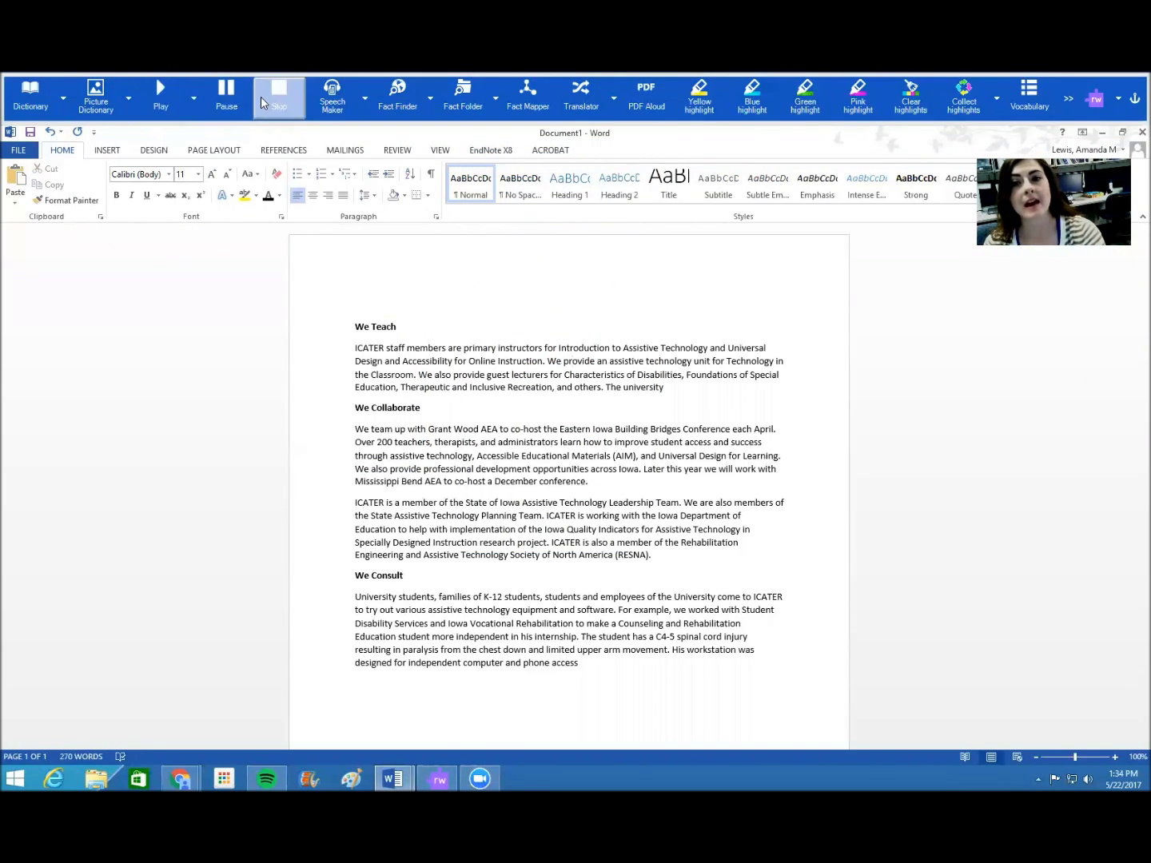
{"action": "left_click", "coordinate": [163, 105]}
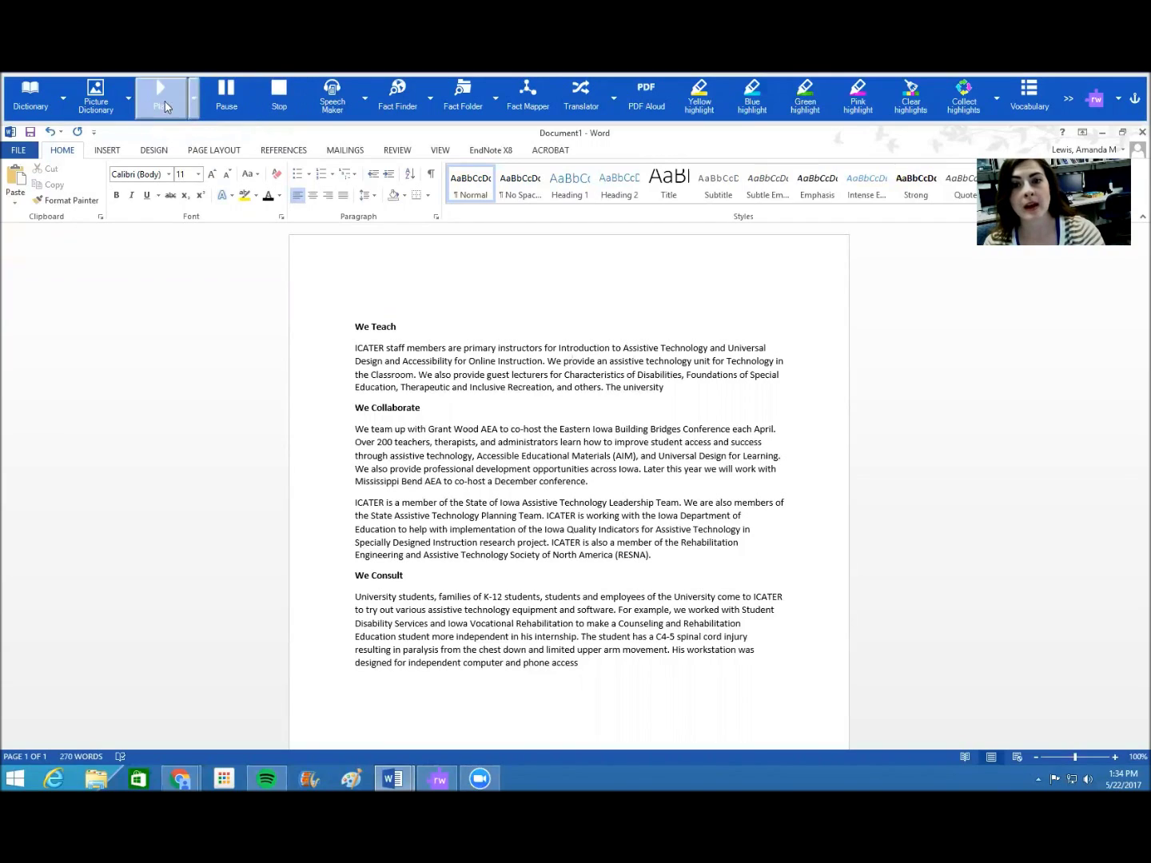
{"action": "left_click", "coordinate": [264, 93]}
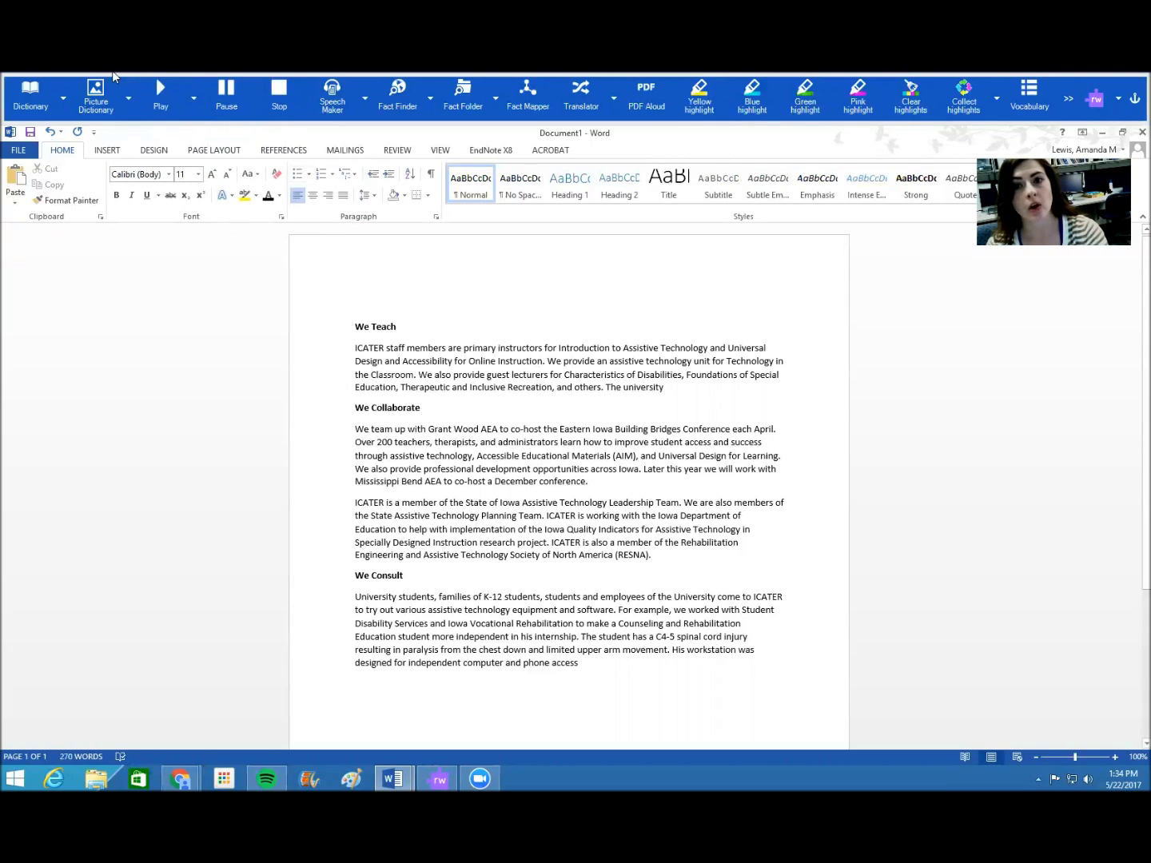
{"action": "left_click", "coordinate": [355, 349]}
{"action": "left_click", "coordinate": [160, 105]}
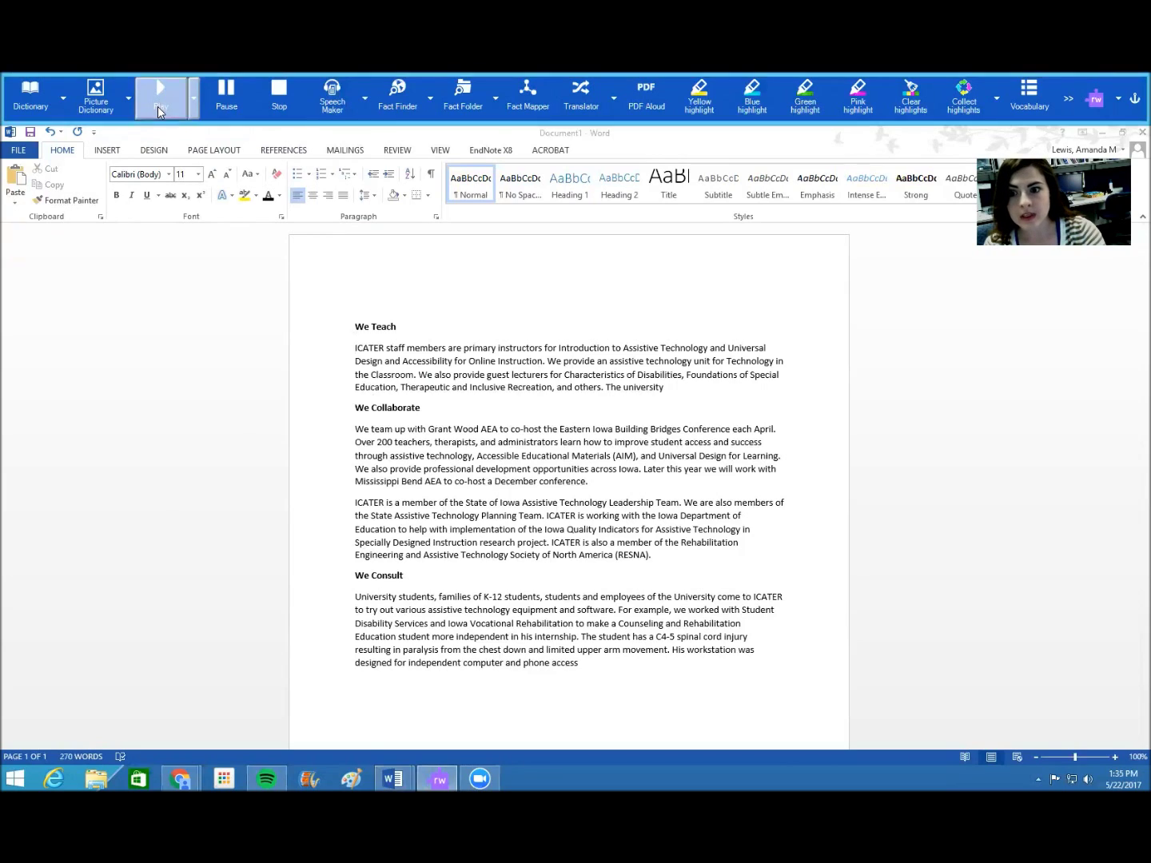
{"action": "left_click", "coordinate": [230, 100]}
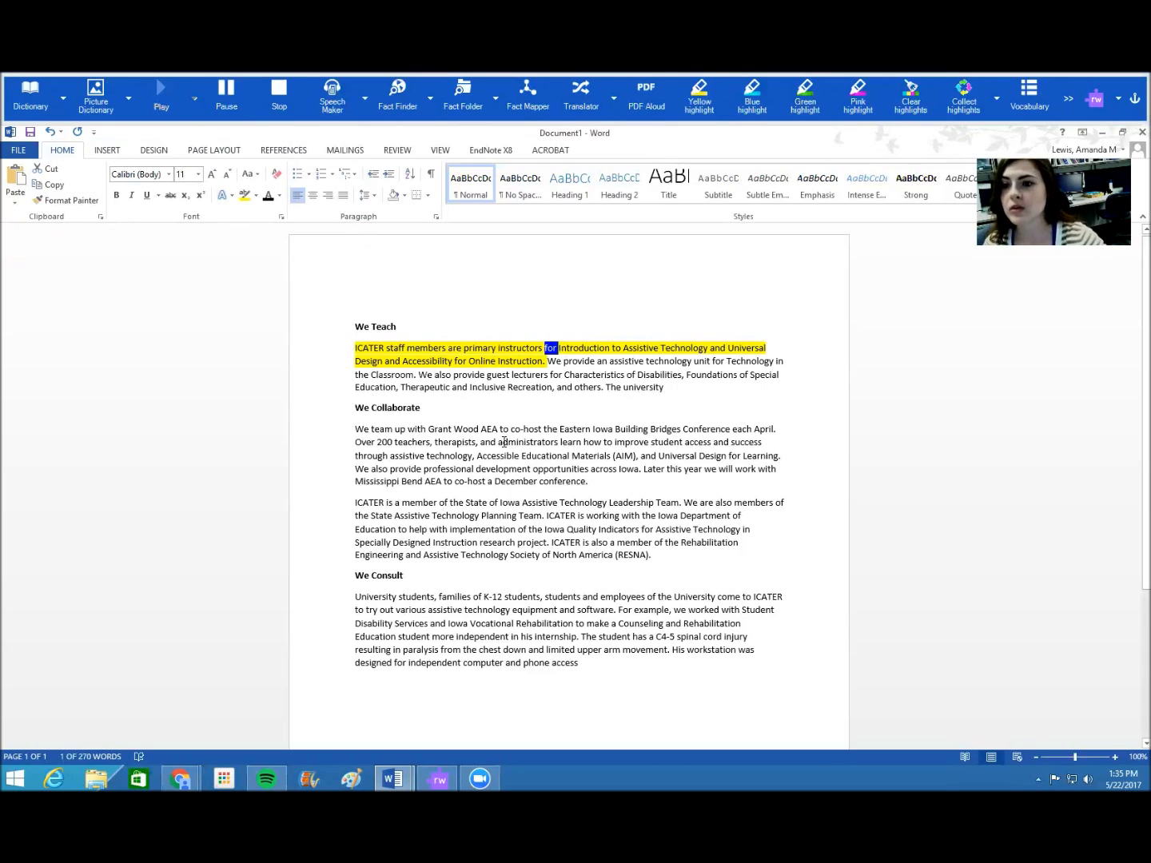
{"action": "left_click", "coordinate": [294, 107]}
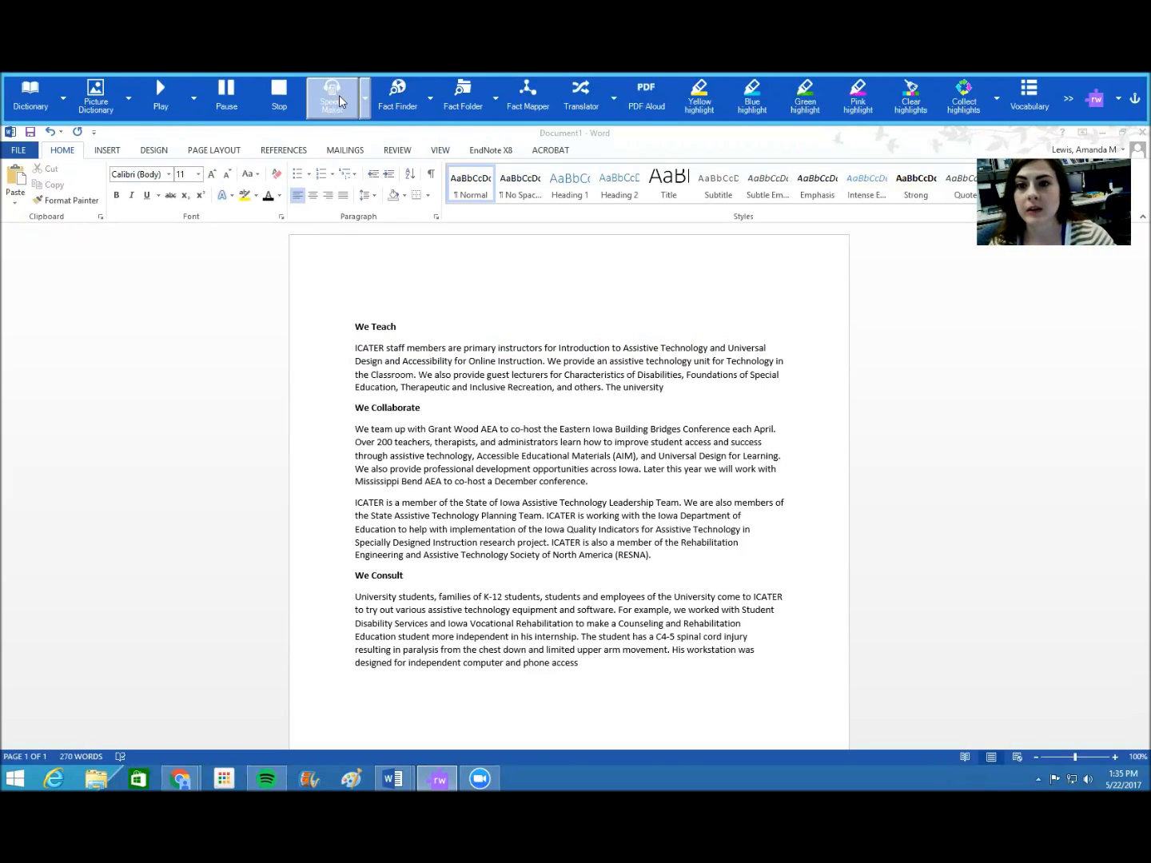
Step: Translate the word "families" from the We Consult paragraph with the Translator
{"action": "left_click", "coordinate": [339, 102]}
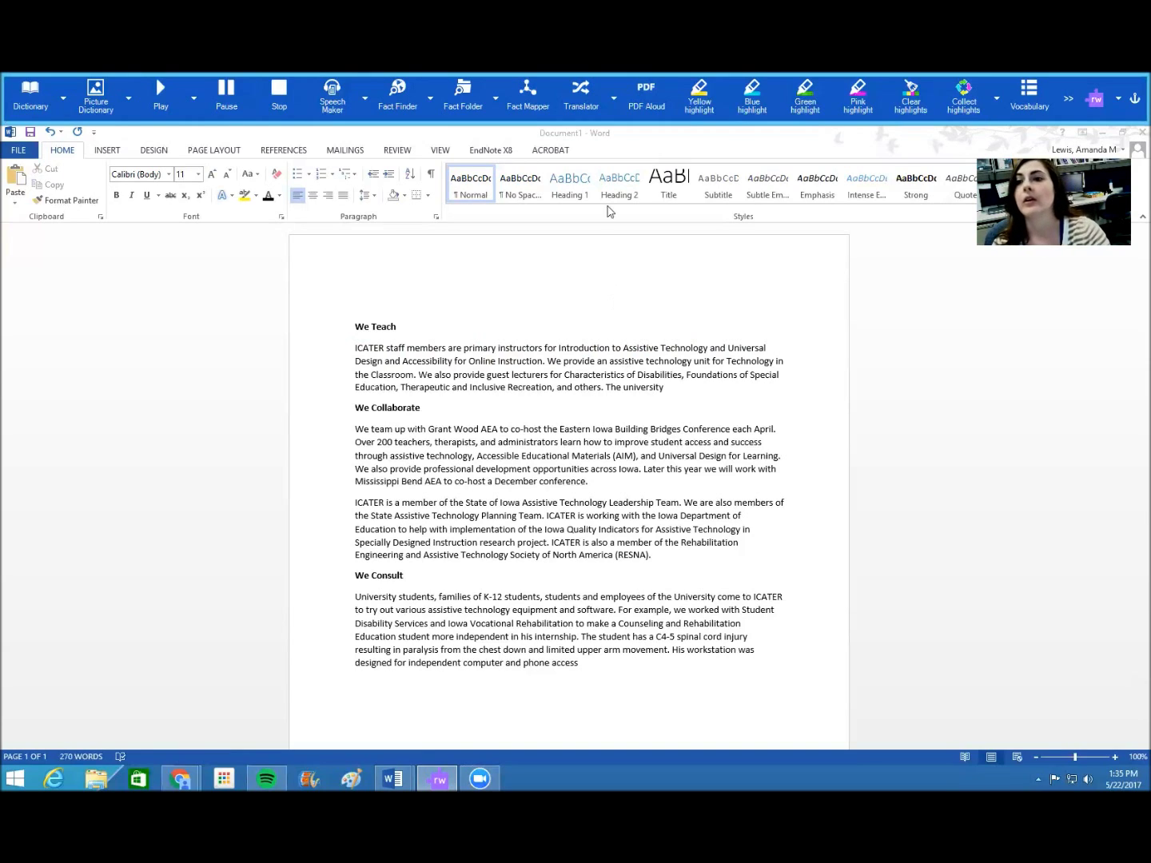
{"action": "left_click", "coordinate": [542, 365]}
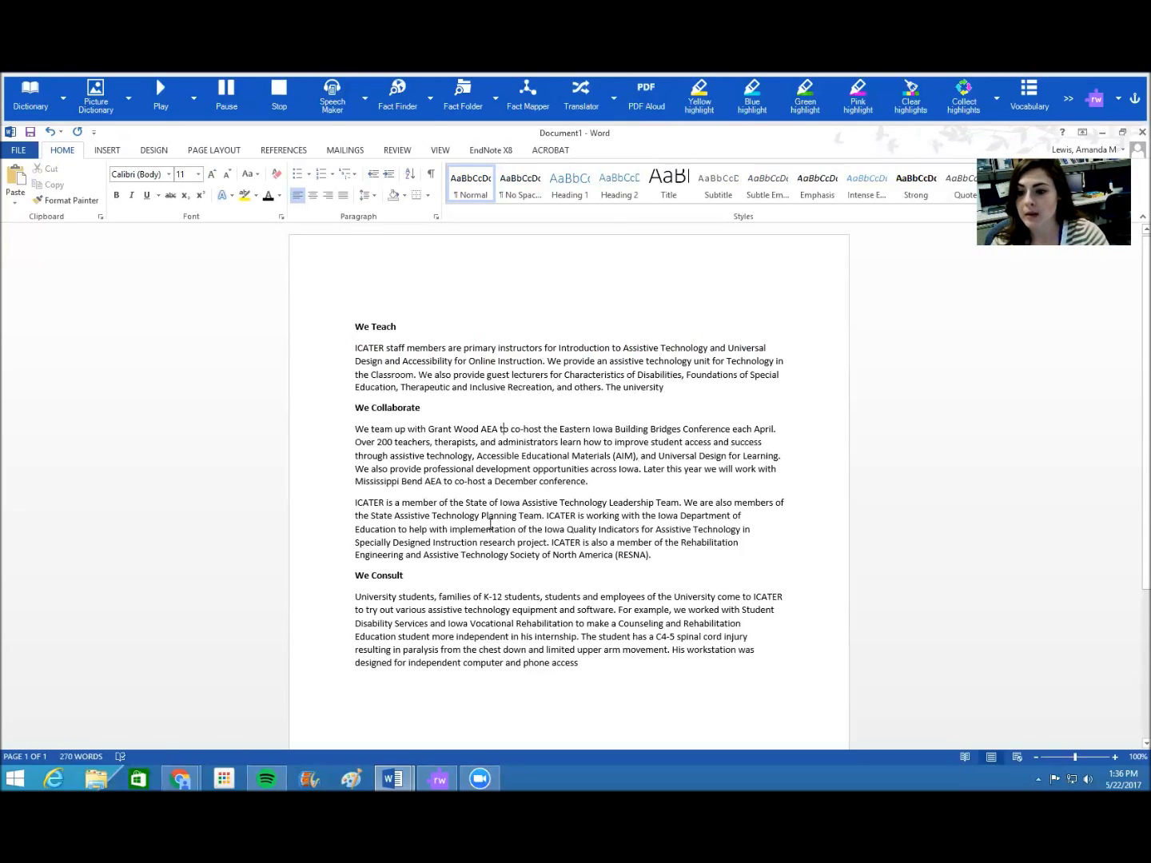
{"action": "left_click_drag", "start_coordinate": [439, 596], "coordinate": [475, 596]}
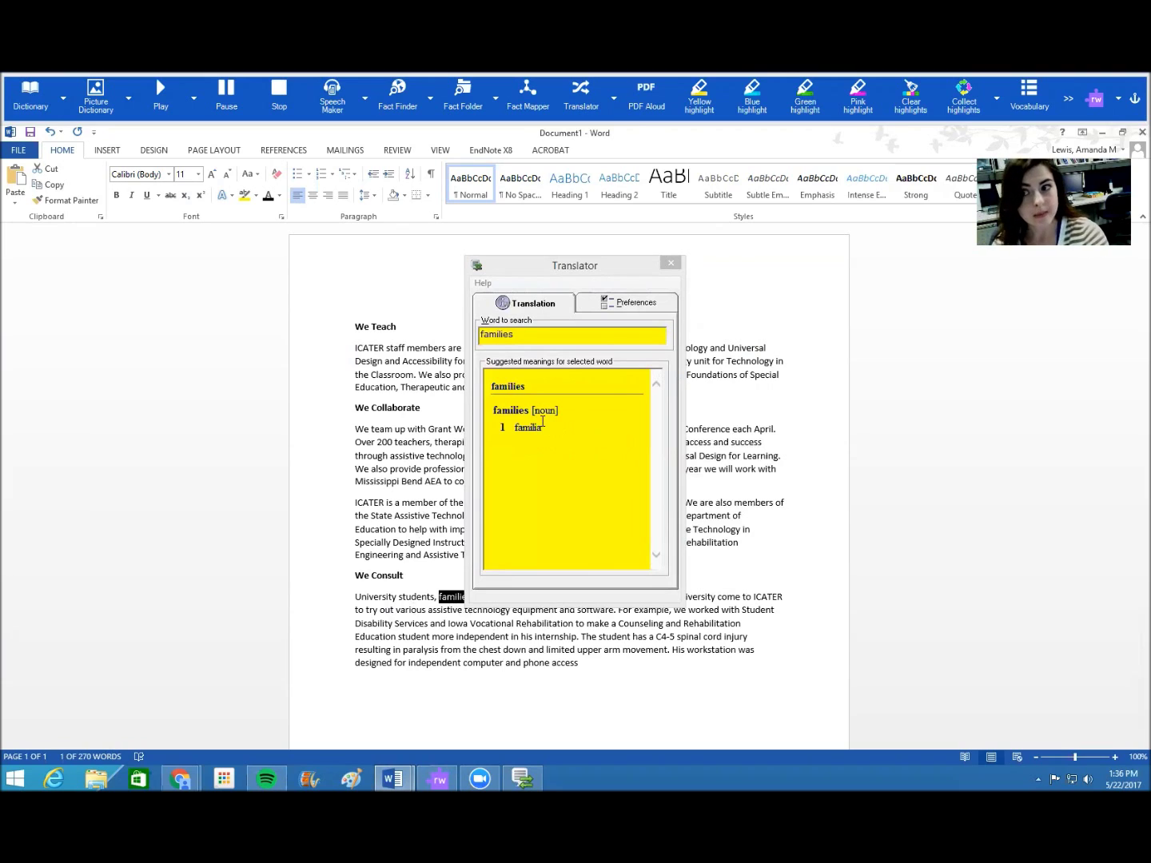
Step: Check which translation languages the Translator's preferences offer, keep Spanish, and close the Translator
{"action": "left_click", "coordinate": [639, 301]}
{"action": "left_click", "coordinate": [655, 356]}
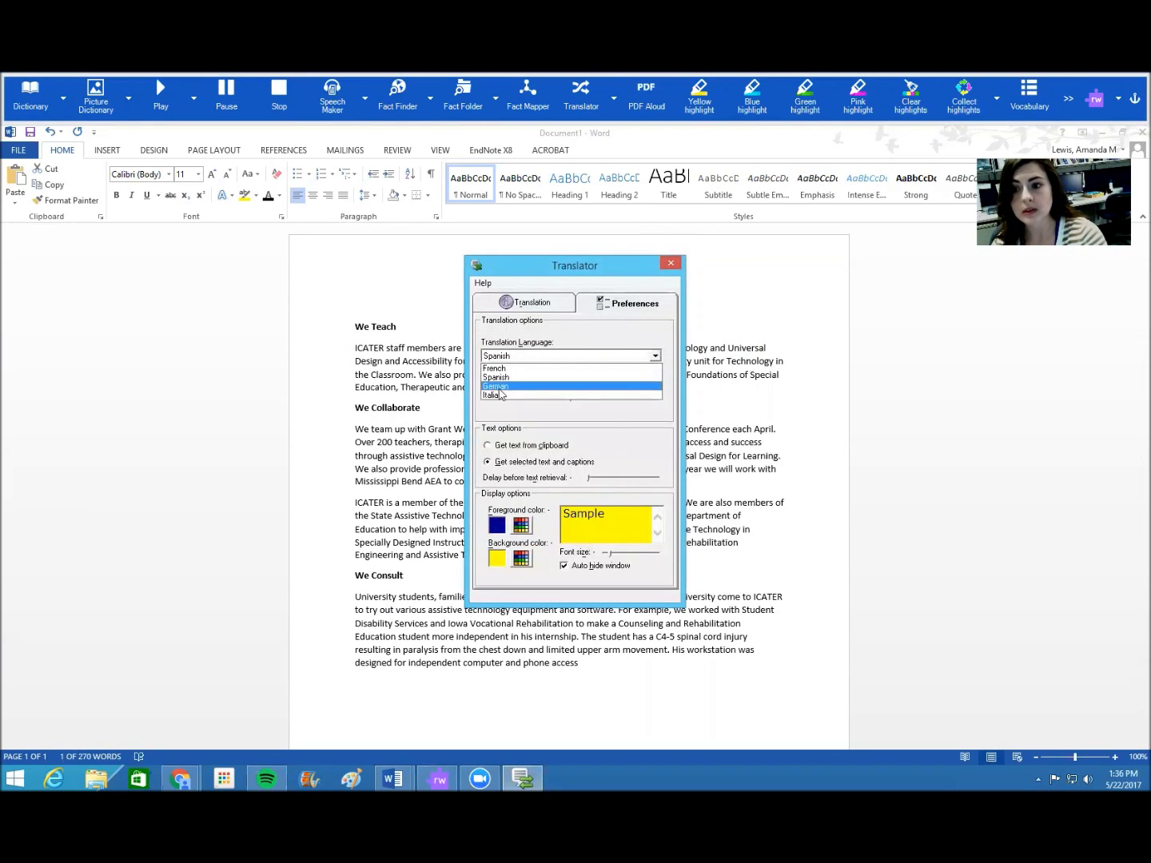
{"action": "left_click", "coordinate": [539, 304]}
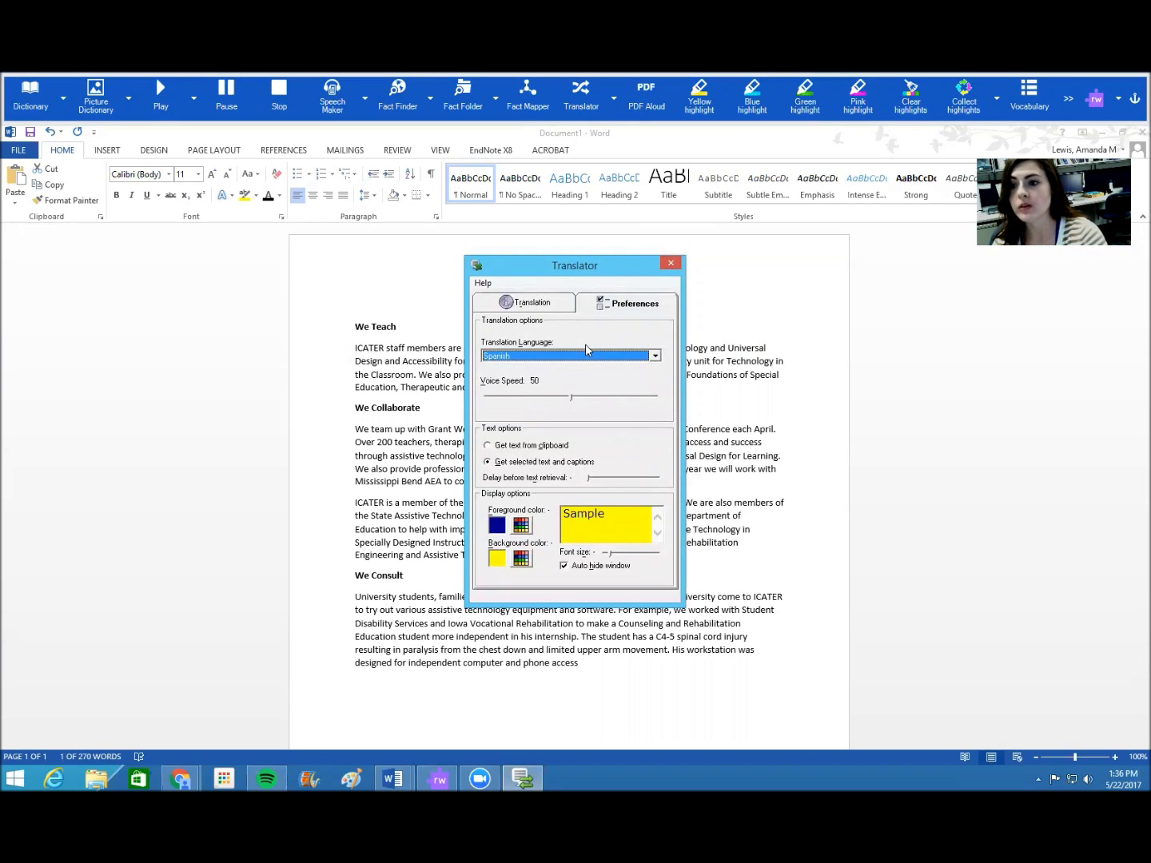
{"action": "left_click", "coordinate": [532, 302]}
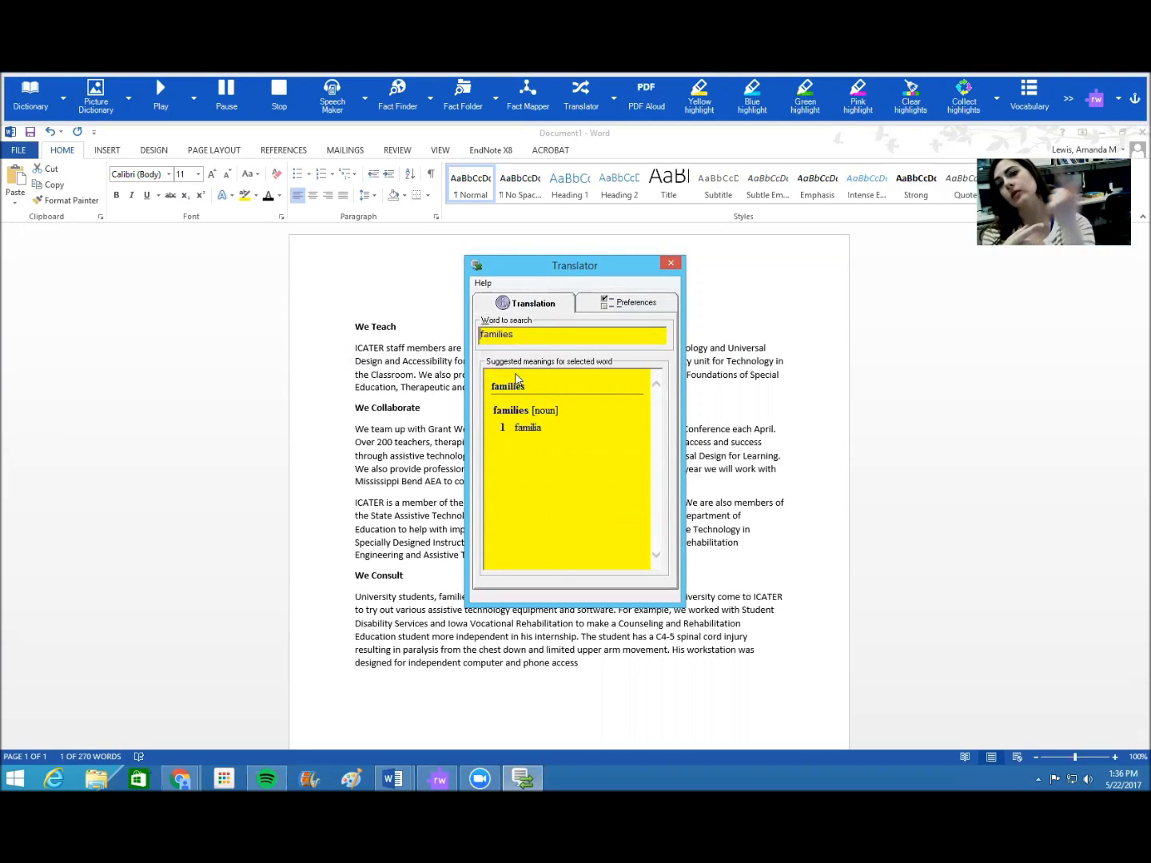
{"action": "left_click", "coordinate": [670, 263]}
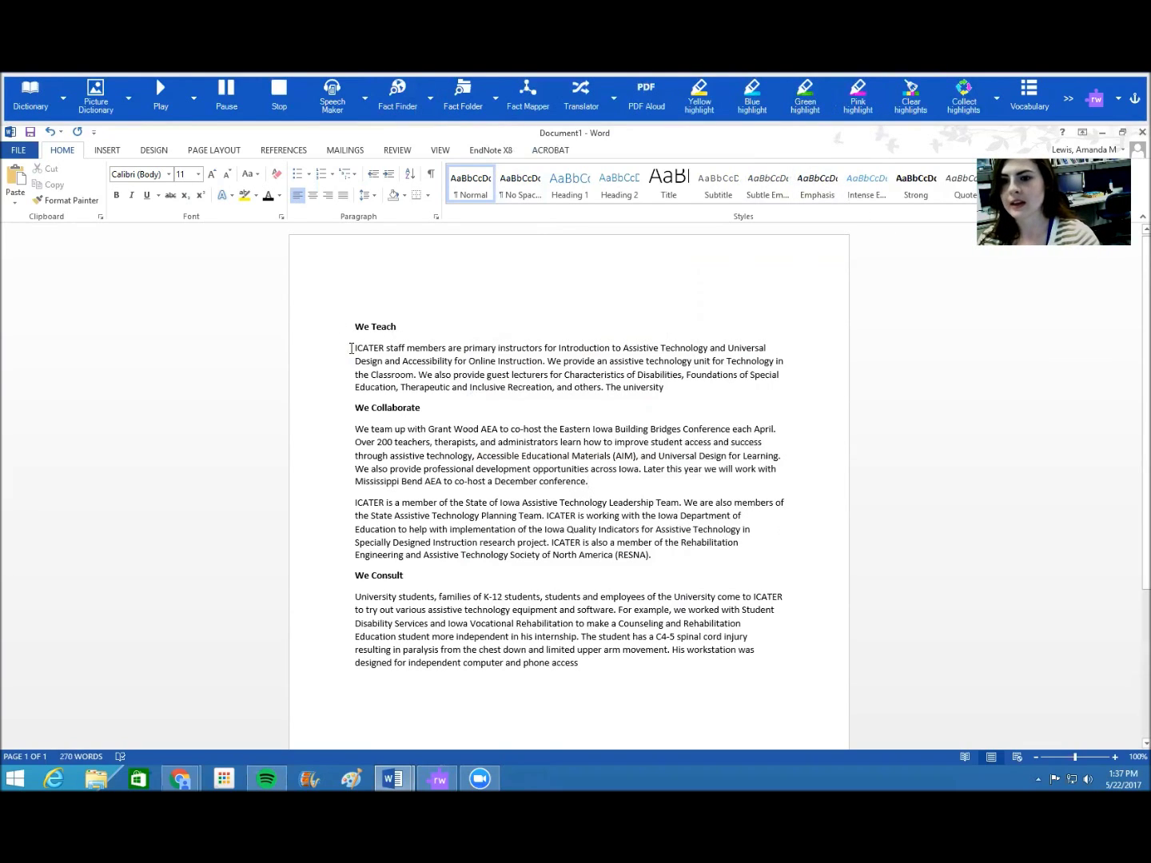
Step: Highlight the first line under We Teach in yellow and the first sentence under We Collaborate in blue
{"action": "left_click_drag", "start_coordinate": [350, 349], "coordinate": [769, 350]}
{"action": "left_click", "coordinate": [700, 96]}
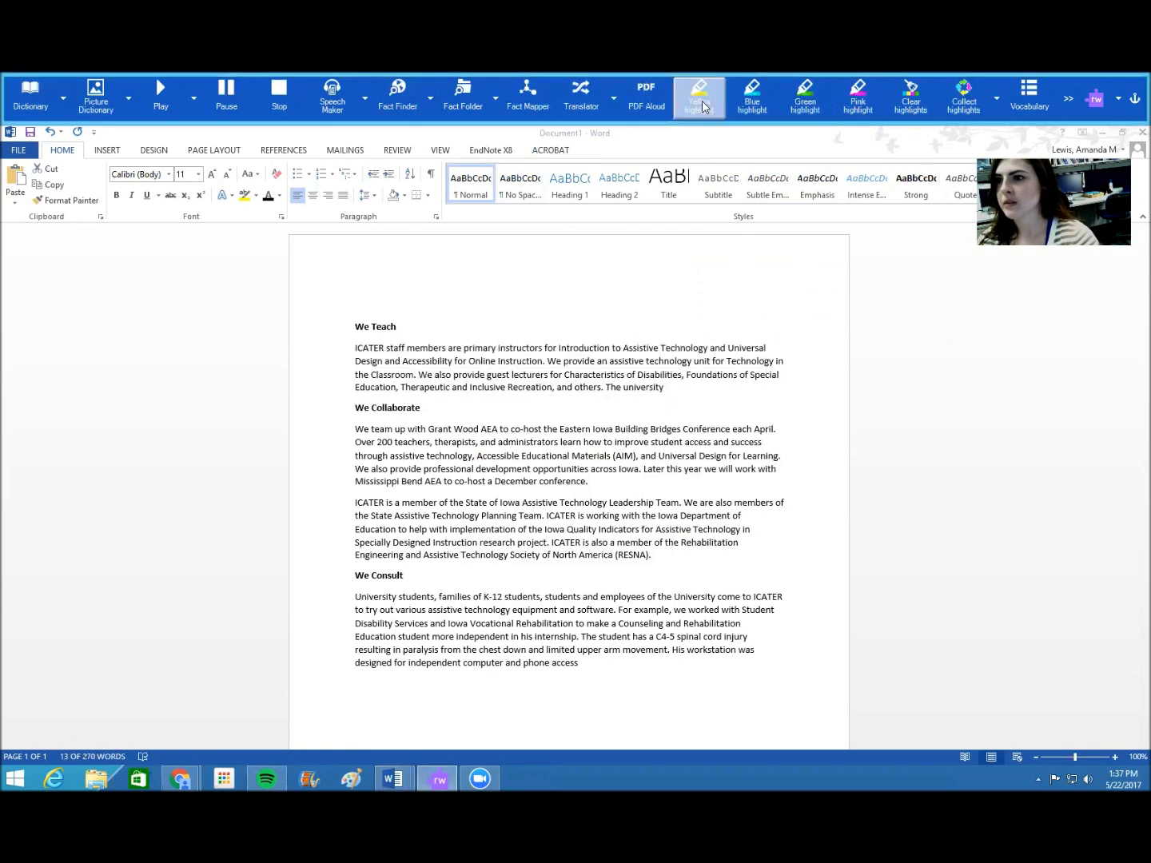
{"action": "left_click", "coordinate": [617, 429]}
{"action": "left_click_drag", "start_coordinate": [356, 428], "coordinate": [780, 429]}
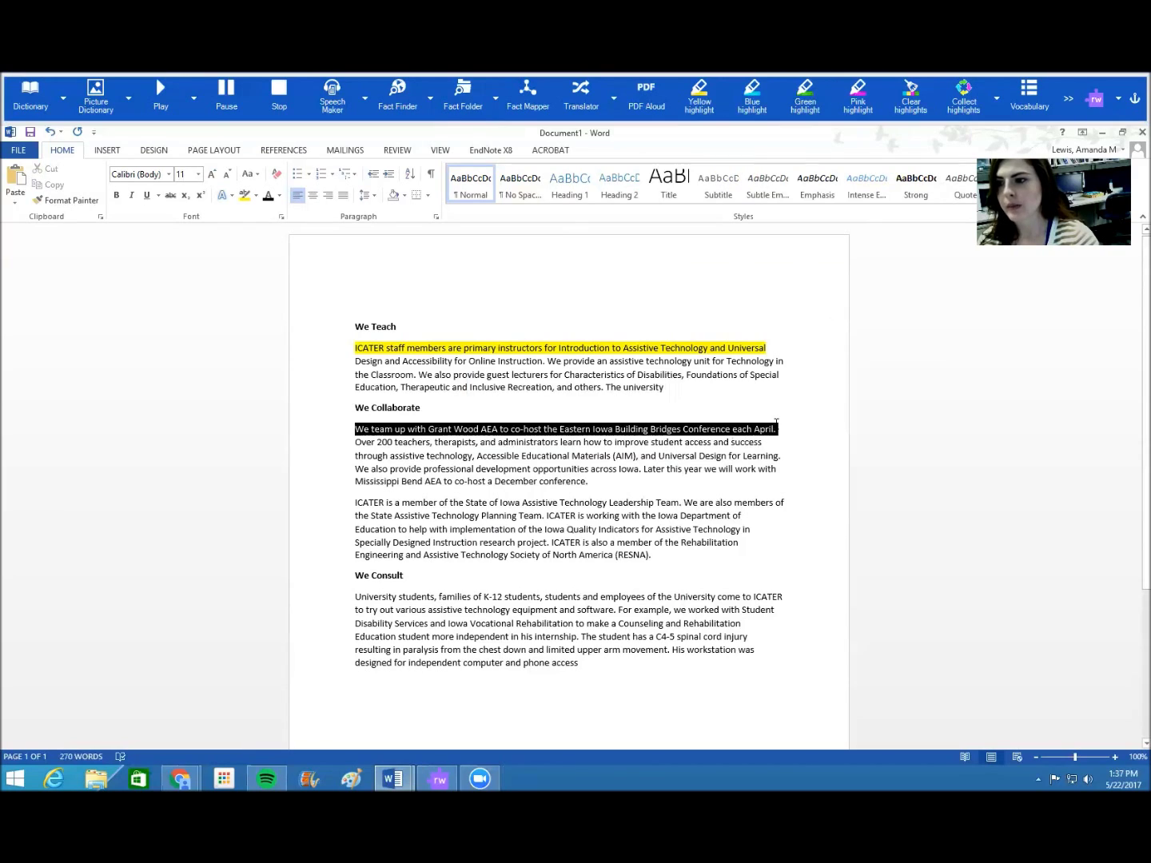
{"action": "left_click", "coordinate": [752, 93]}
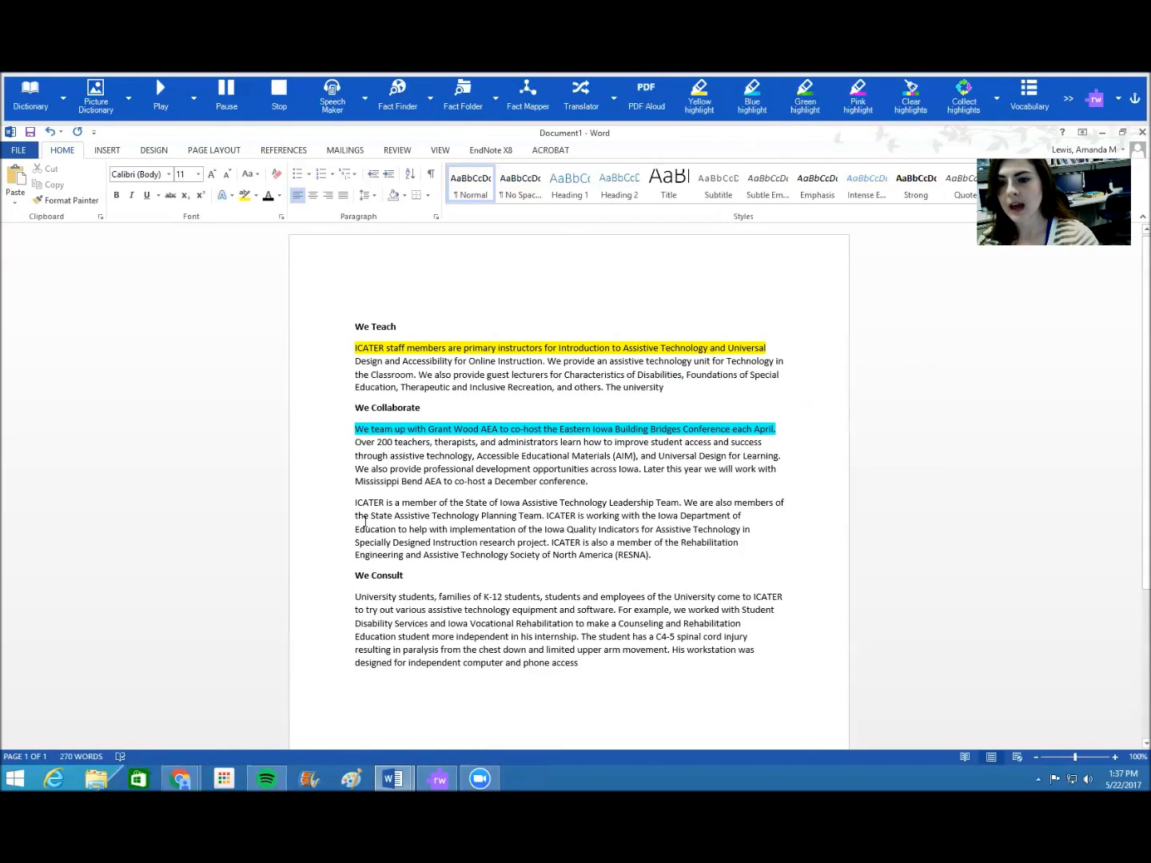
Step: Highlight "Over 200 teachers" through "across Iowa" in pink and "Design and Accessibility" through "the Classroom" in blue
{"action": "left_click_drag", "start_coordinate": [357, 442], "coordinate": [643, 470]}
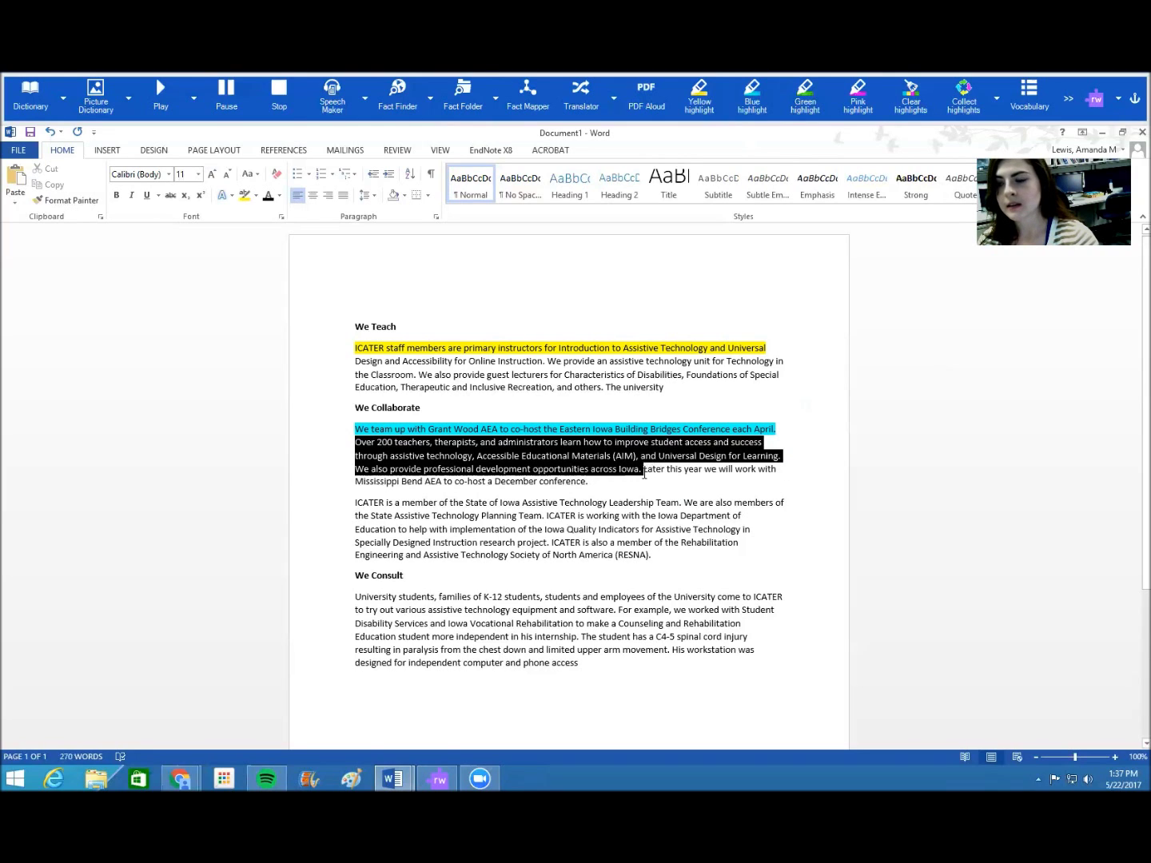
{"action": "left_click", "coordinate": [857, 94]}
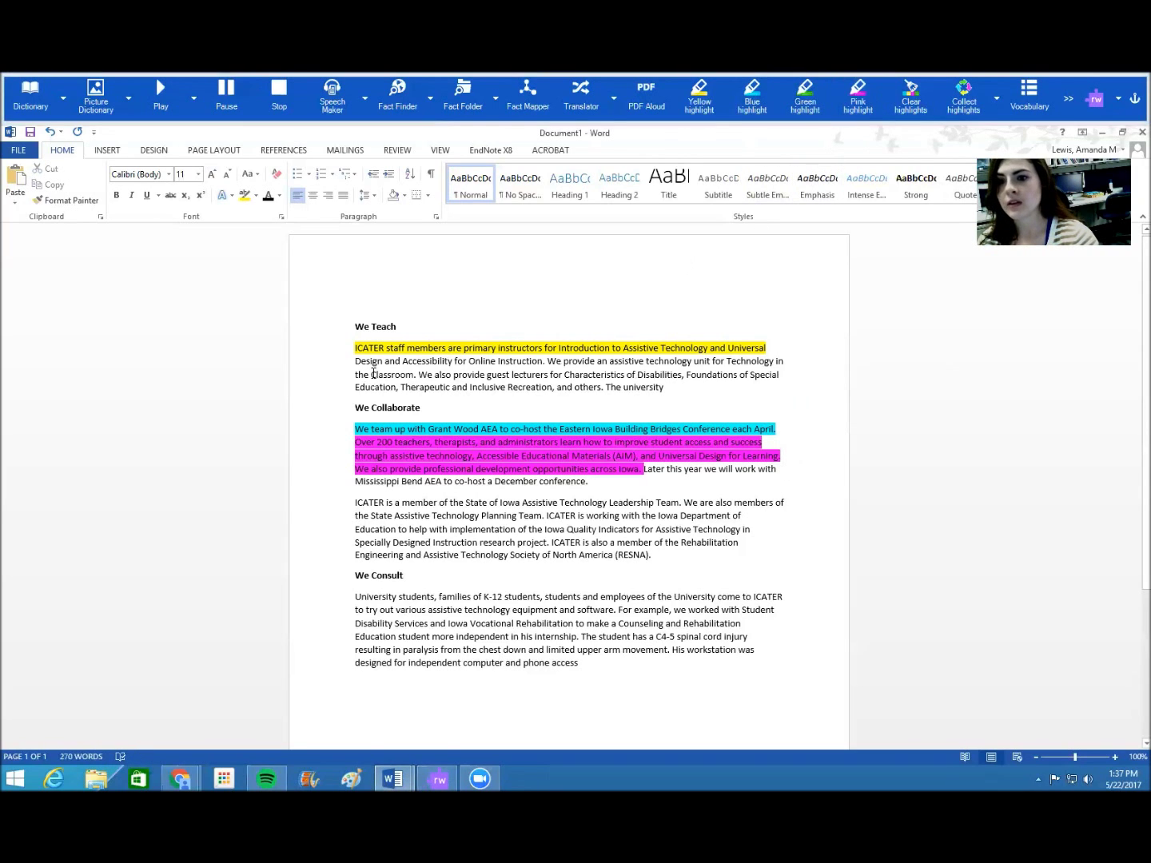
{"action": "left_click_drag", "start_coordinate": [352, 360], "coordinate": [417, 374]}
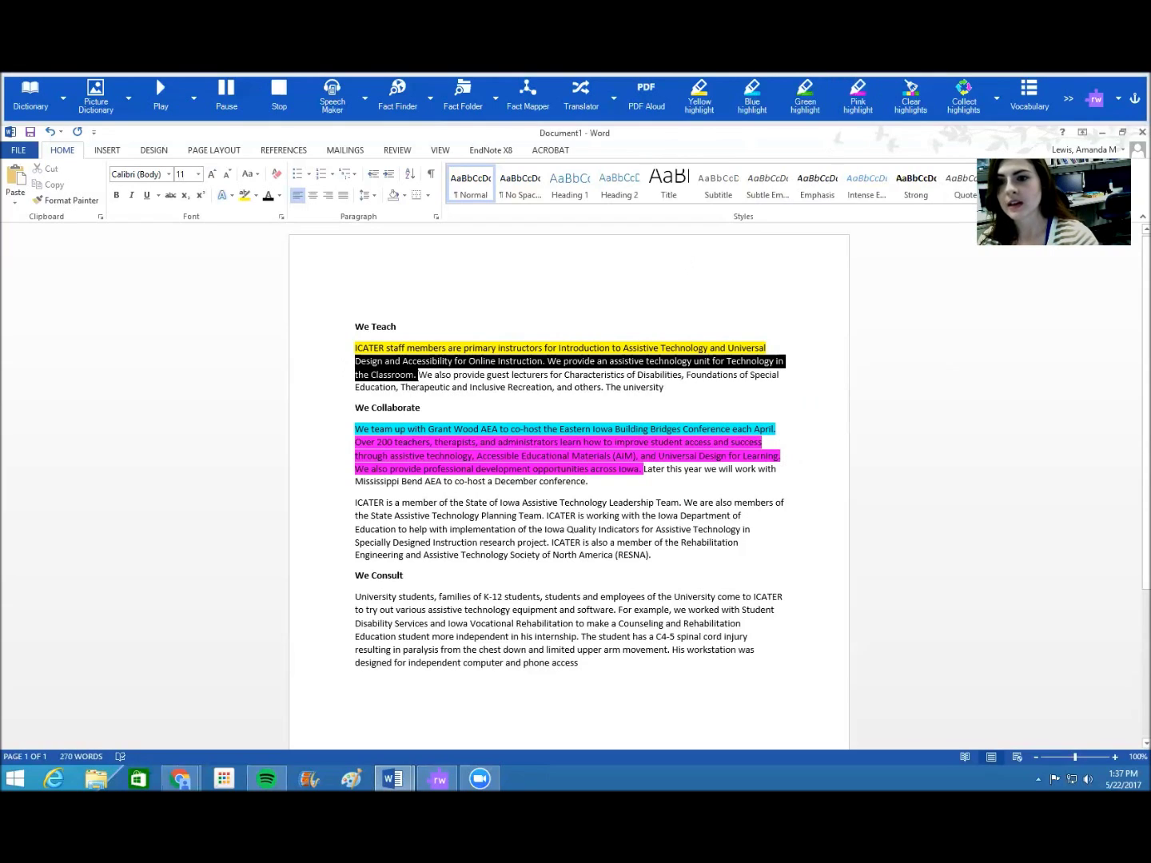
{"action": "left_click", "coordinate": [752, 94]}
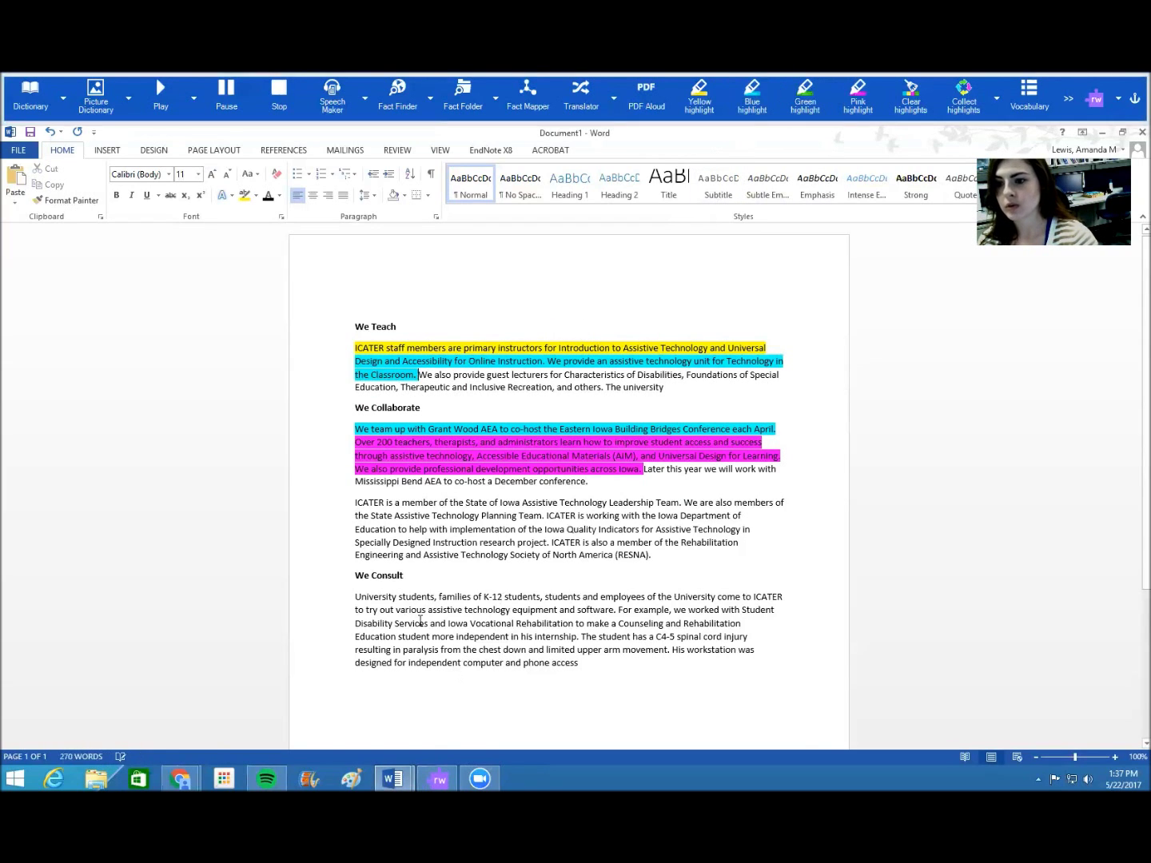
Step: Highlight "ICATER is a member of the State" through "research project." in green
{"action": "left_click_drag", "start_coordinate": [355, 503], "coordinate": [552, 543]}
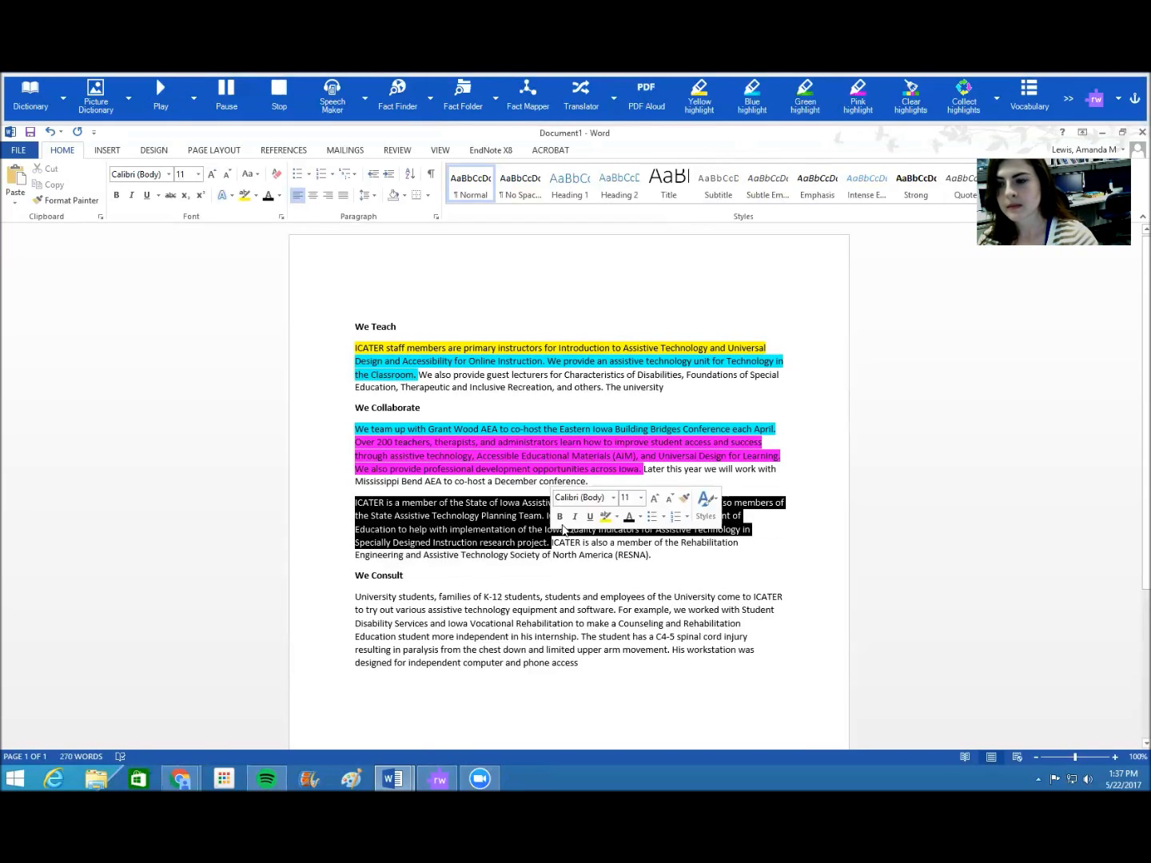
{"action": "left_click", "coordinate": [799, 96]}
{"action": "left_click", "coordinate": [779, 578]}
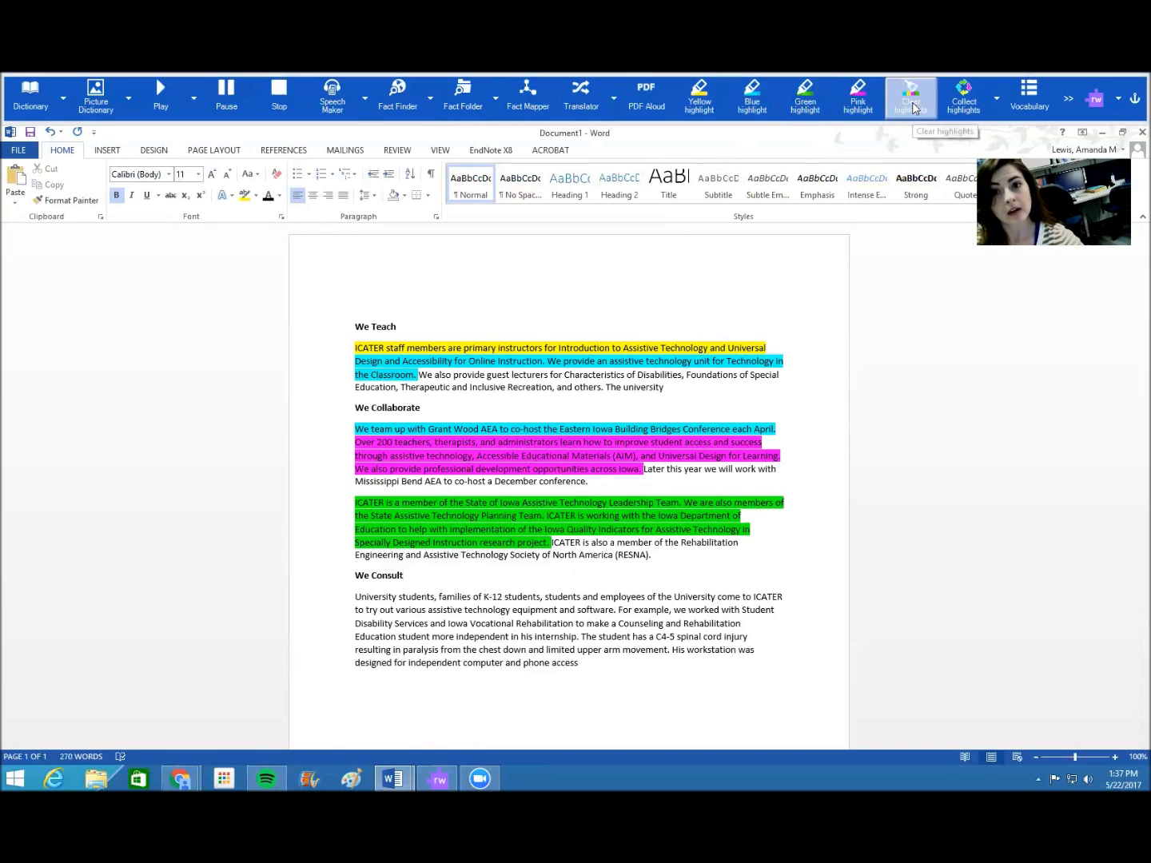
Step: Collect the yellow, blue, green and pink highlights, ordered by color with an APA bibliography, into a new document and minimize it
{"action": "left_click", "coordinate": [963, 99]}
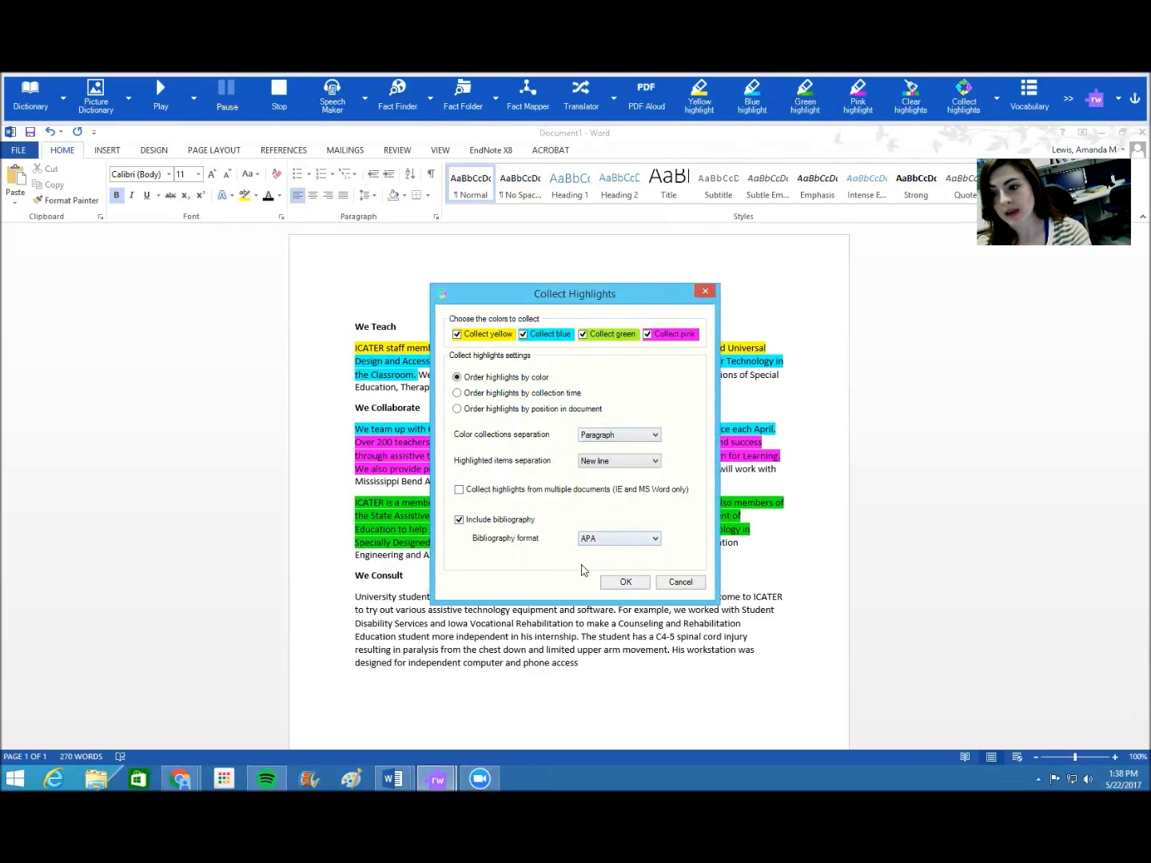
{"action": "left_click", "coordinate": [629, 583]}
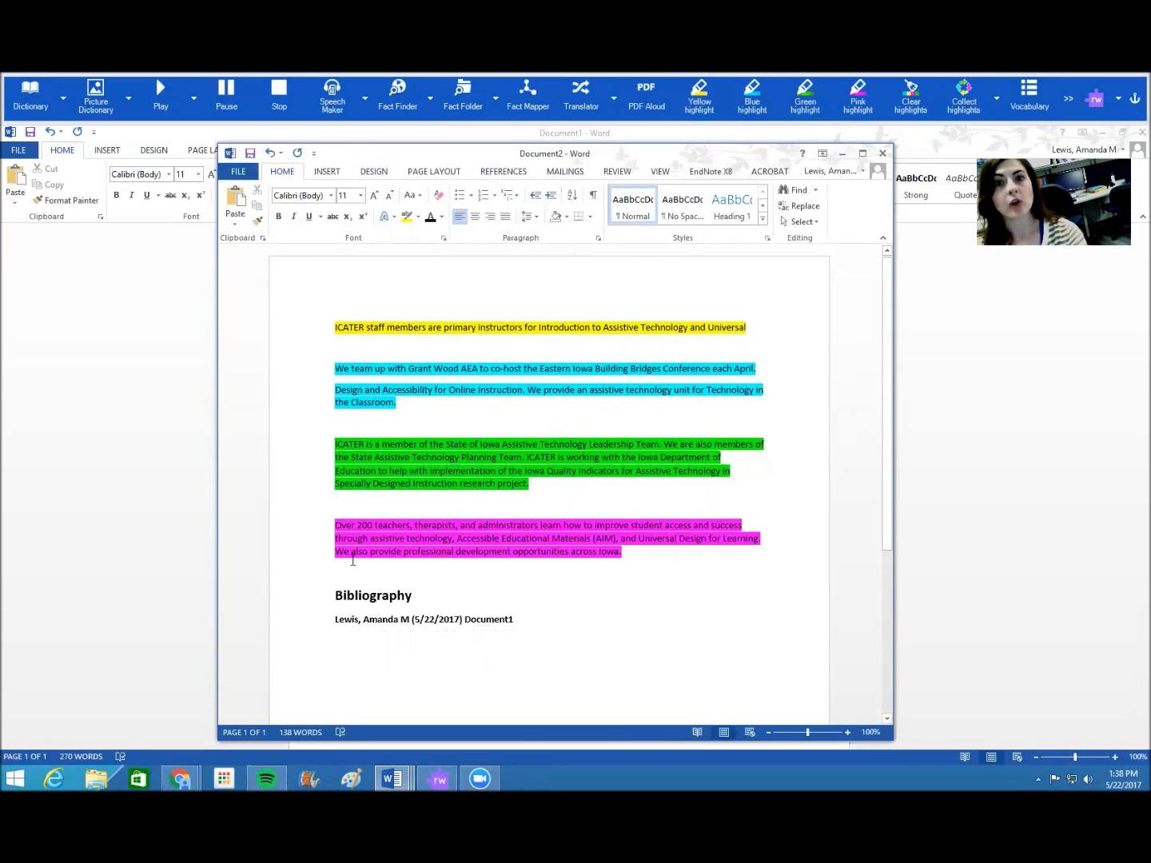
{"action": "left_click", "coordinate": [317, 637]}
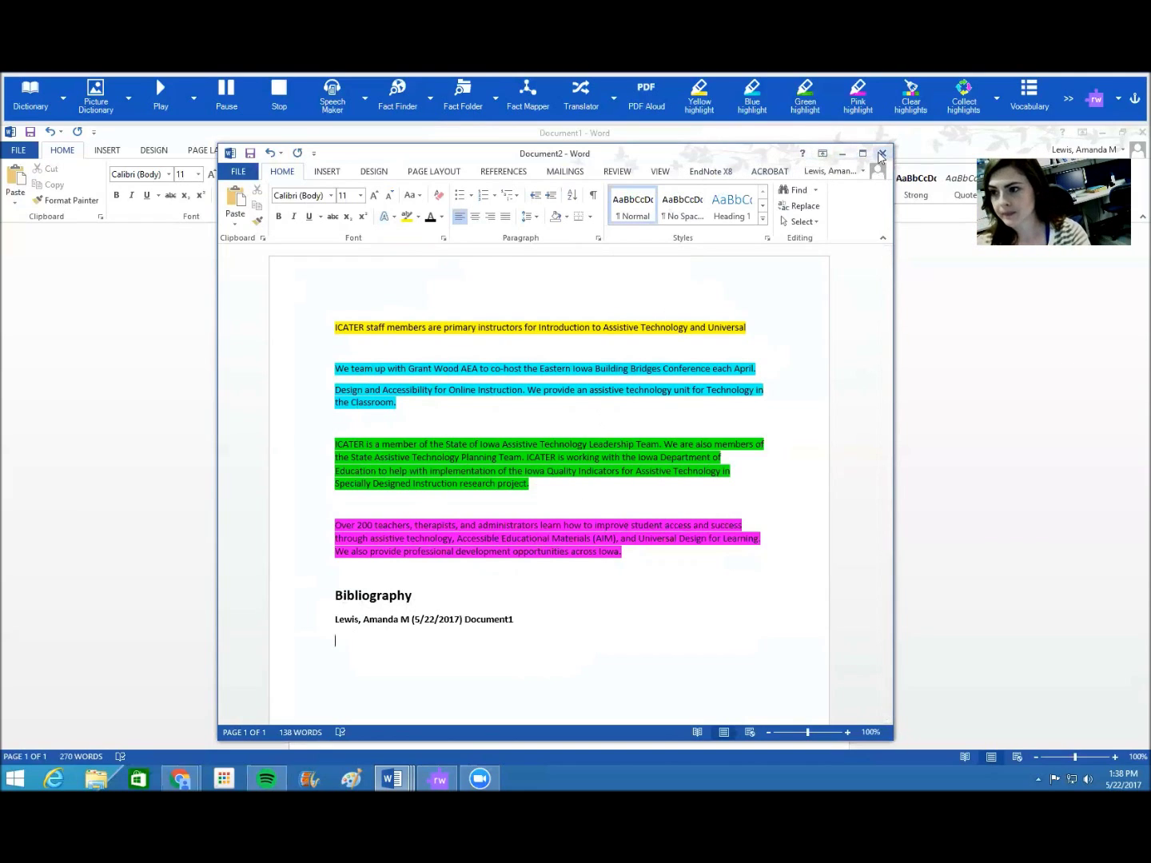
{"action": "left_click", "coordinate": [841, 154]}
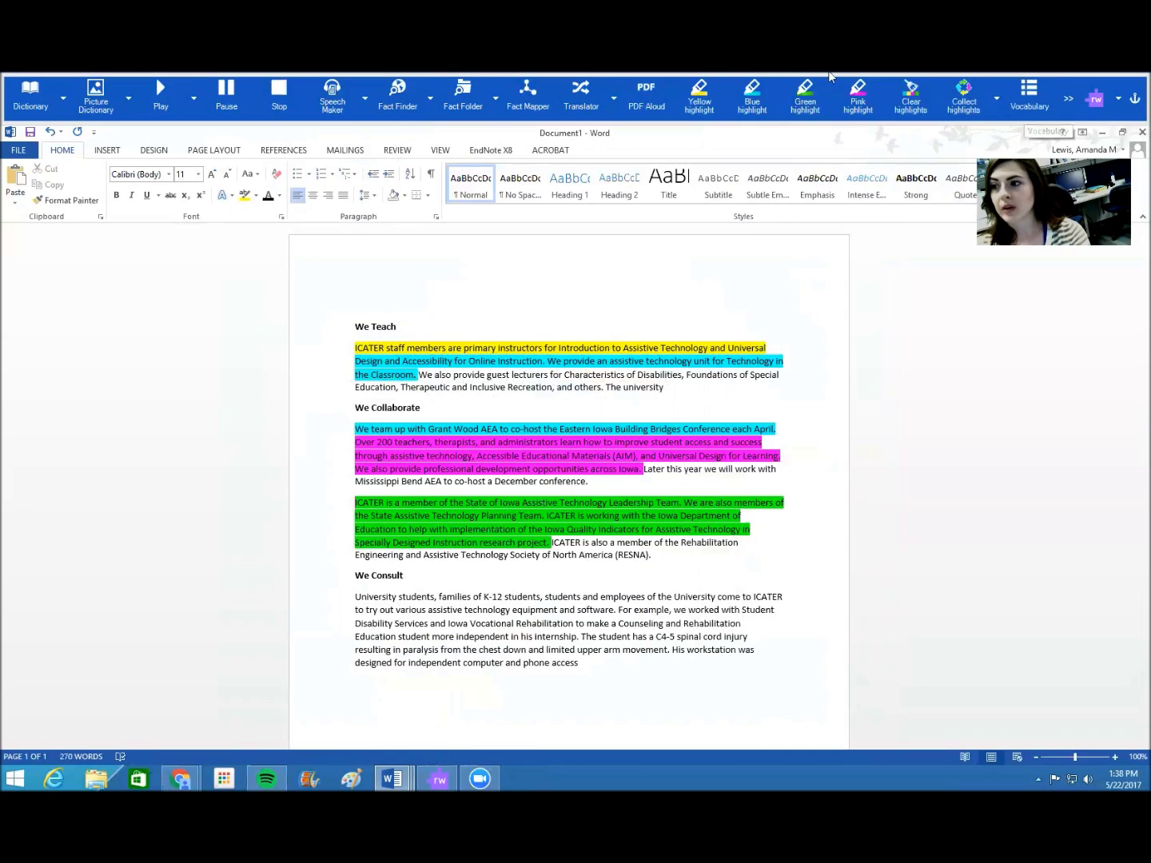
Step: Clear all the color highlights from the We Teach heading through the We Consult heading
{"action": "left_click", "coordinate": [911, 99]}
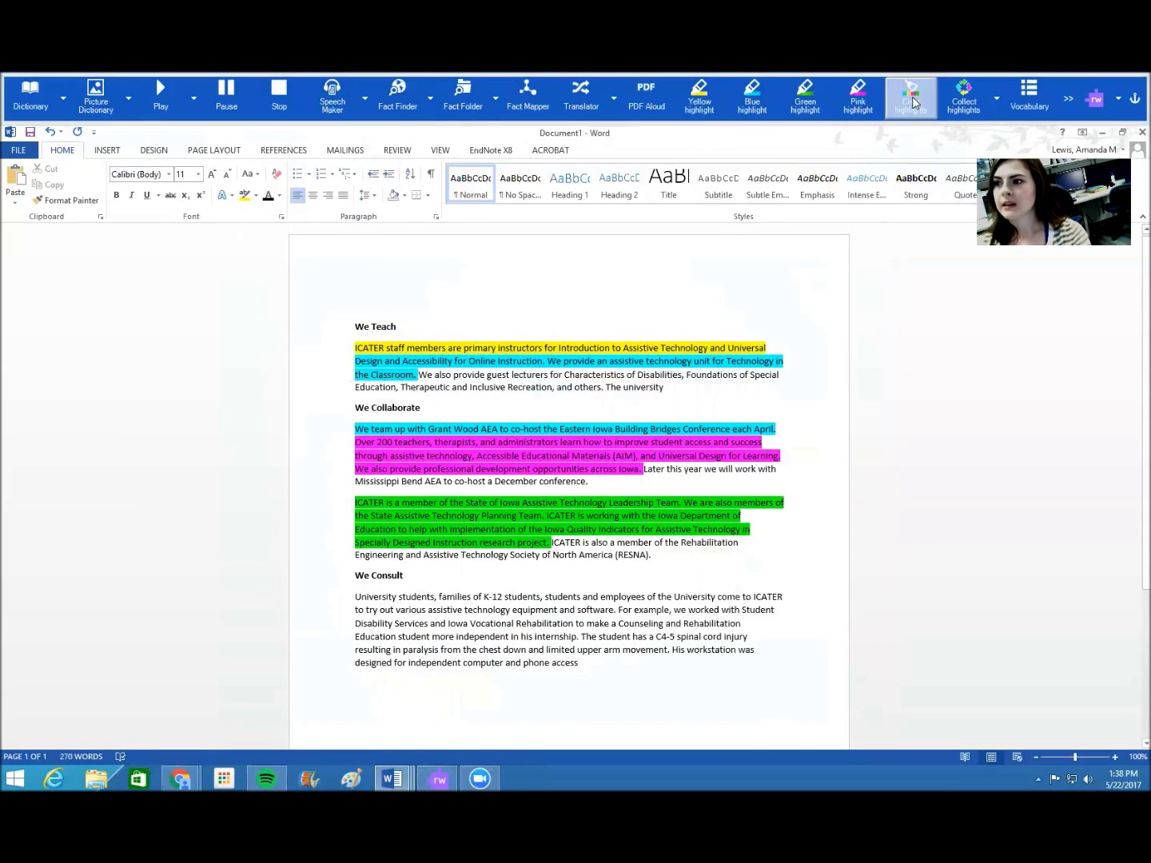
{"action": "left_click", "coordinate": [568, 328]}
{"action": "left_click_drag", "start_coordinate": [351, 327], "coordinate": [608, 578]}
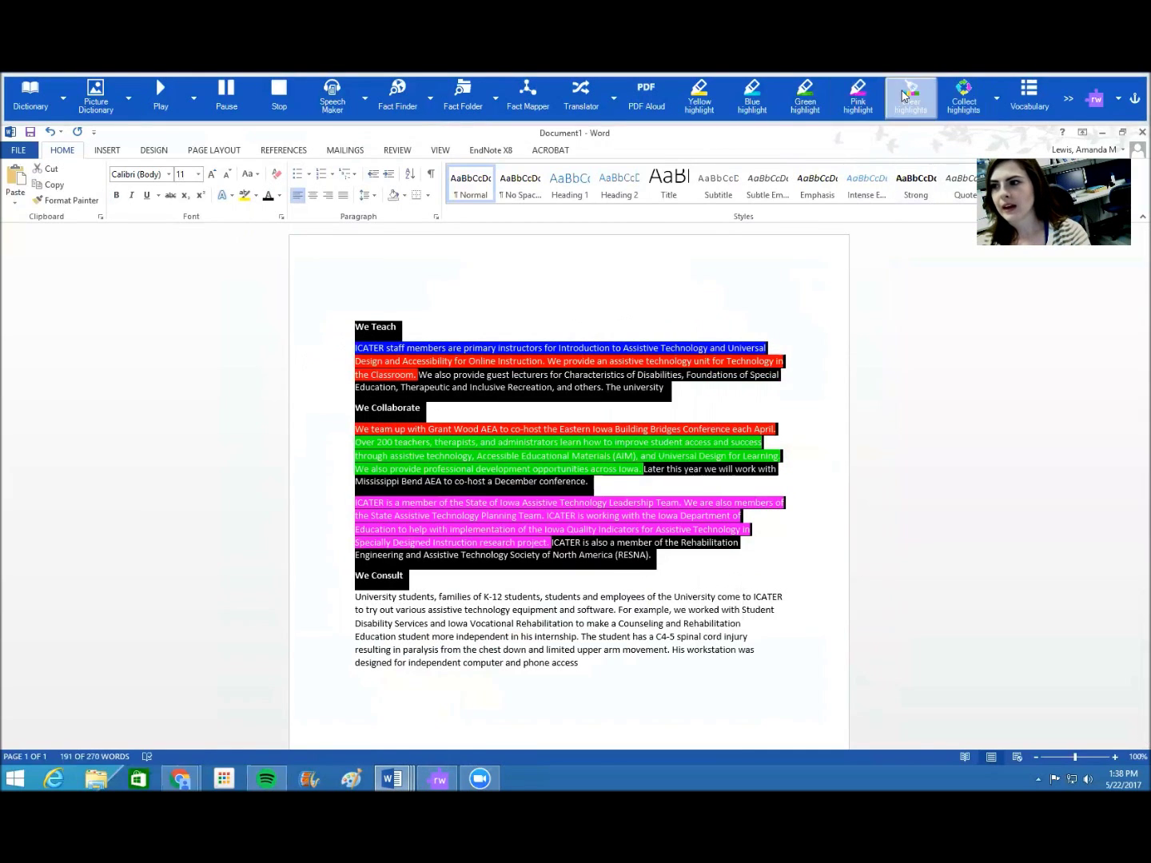
{"action": "left_click", "coordinate": [911, 97]}
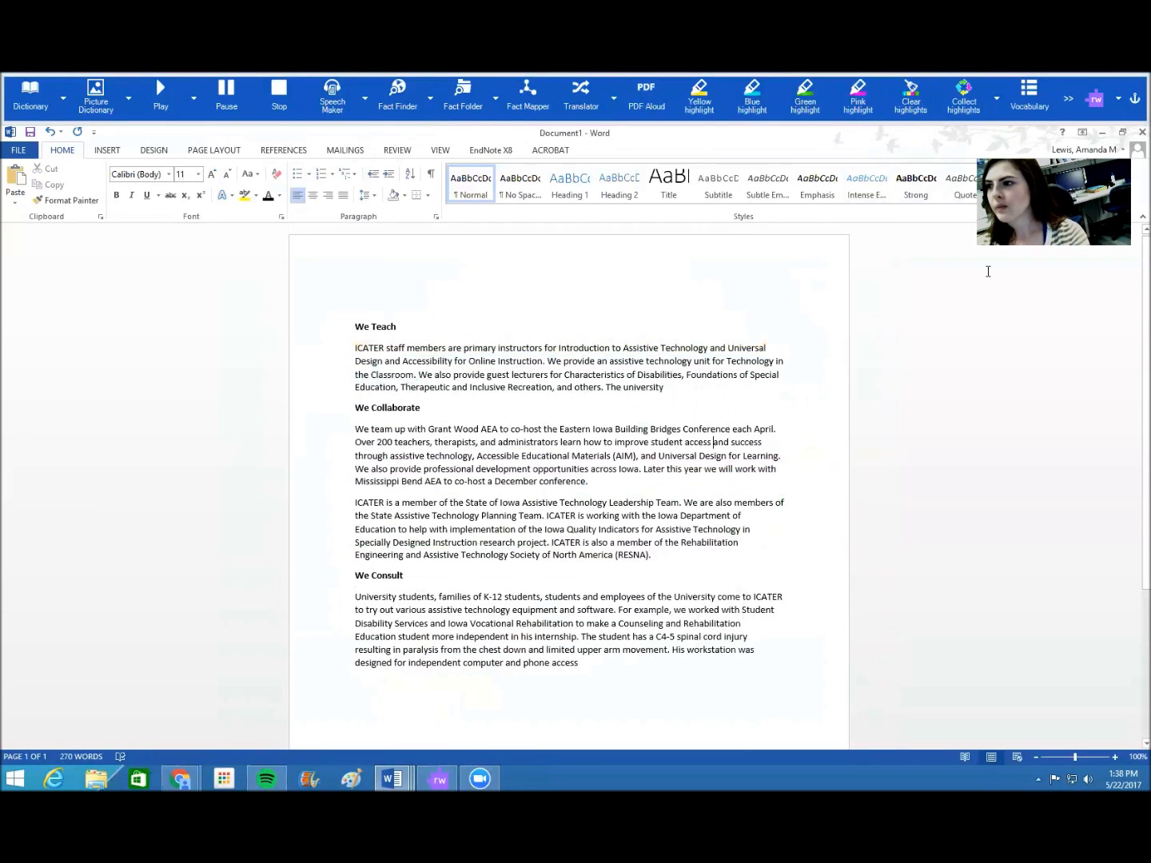
Step: Generate a vocabulary list titled Farm, with images included, for the words Cow, Horse, Dog and Mouse
{"action": "left_click", "coordinate": [1025, 102]}
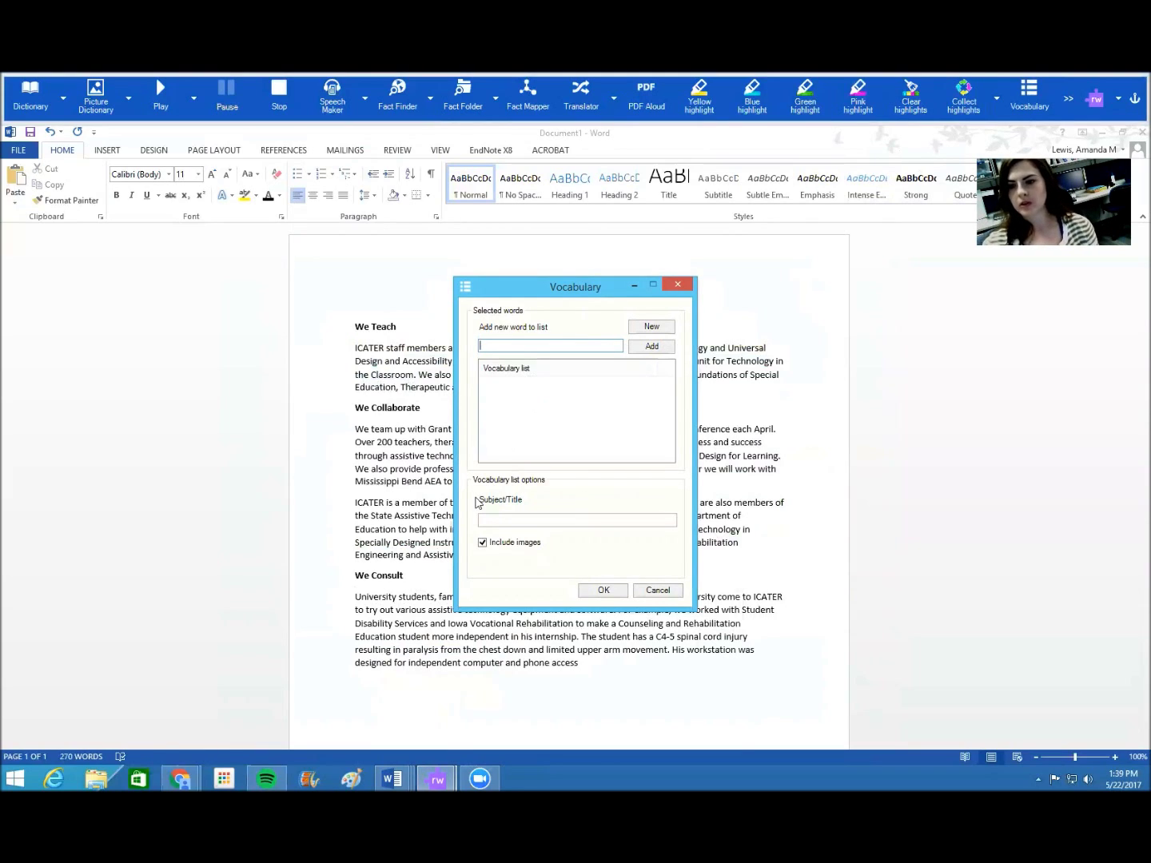
{"action": "left_click", "coordinate": [491, 524]}
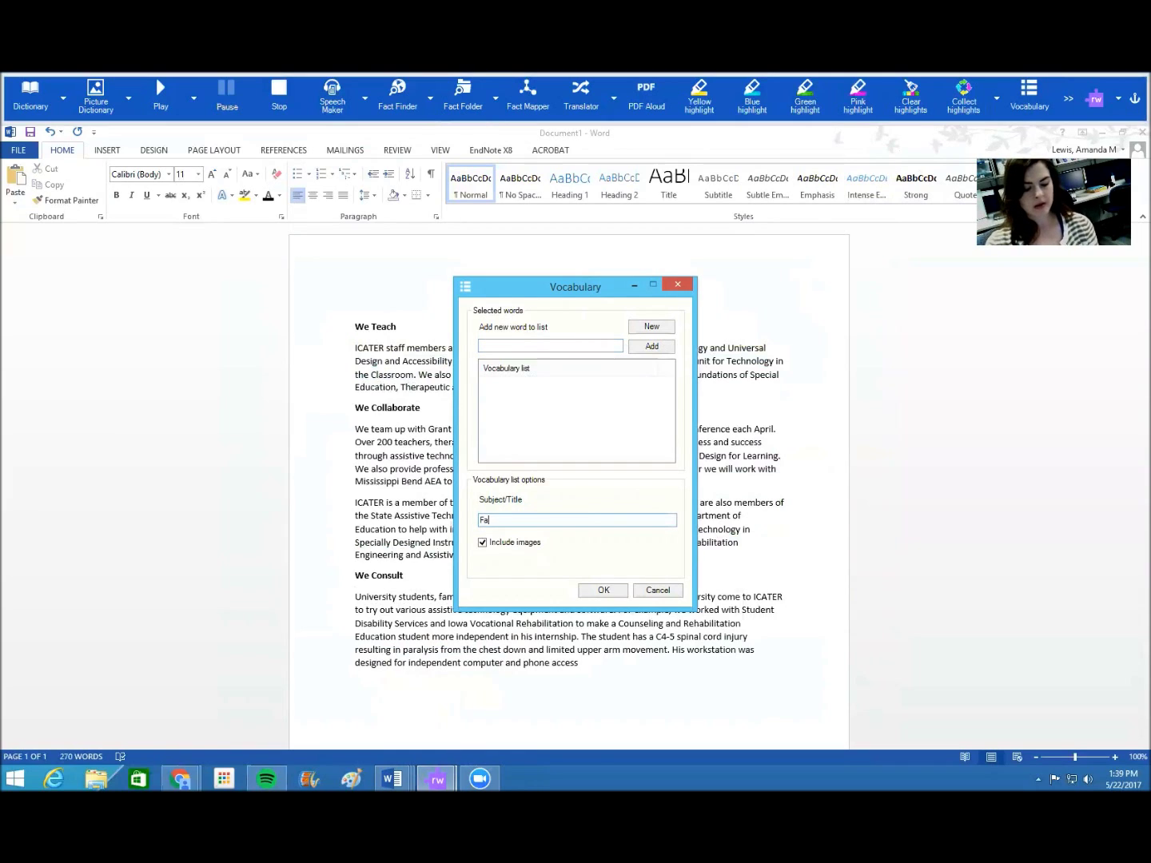
{"action": "left_click", "coordinate": [531, 345]}
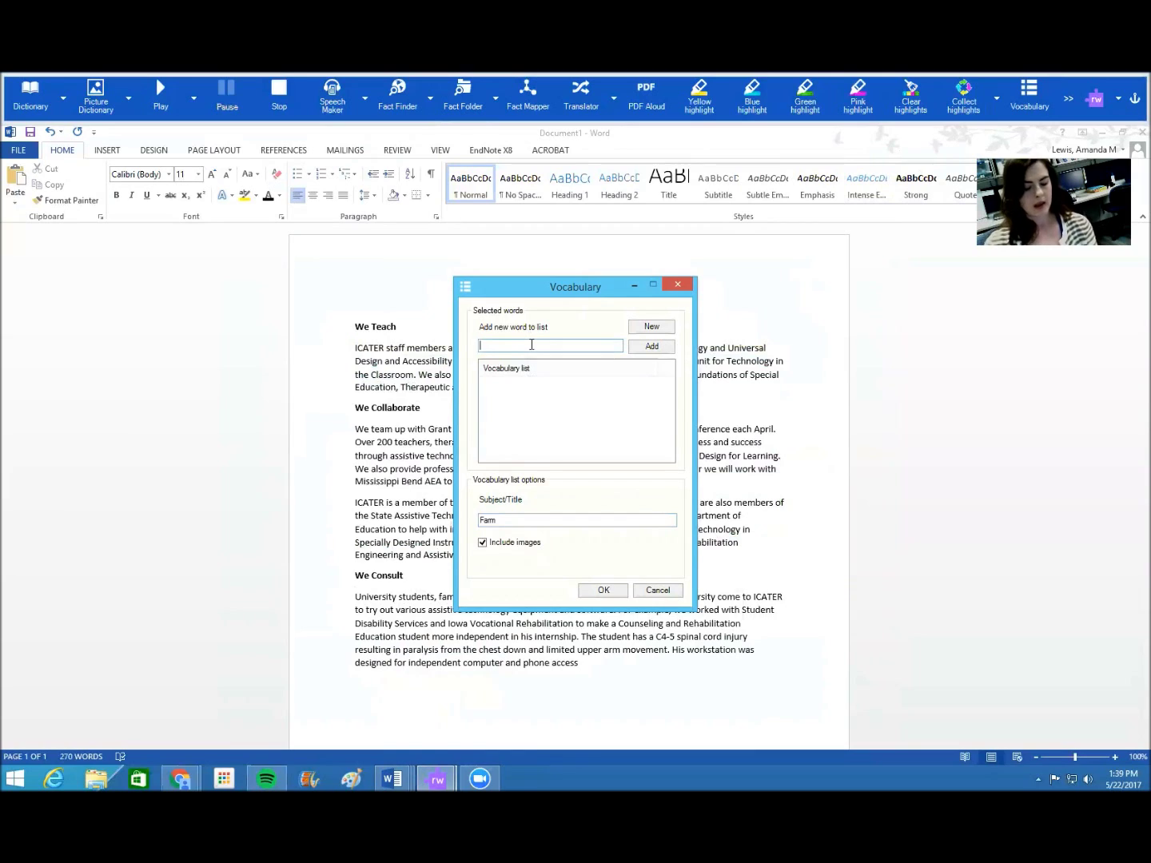
{"action": "type", "text": "Cow"}
{"action": "key", "text": "Return"}
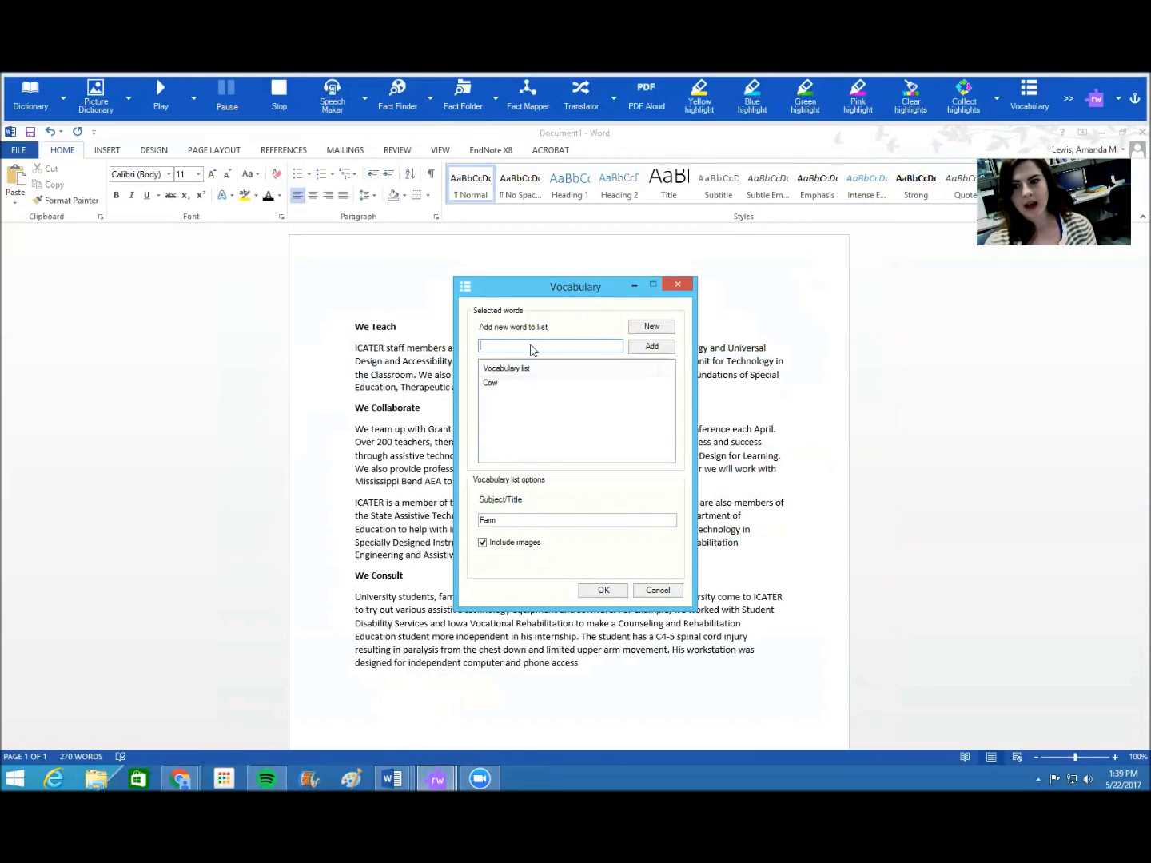
{"action": "type", "text": "H"}
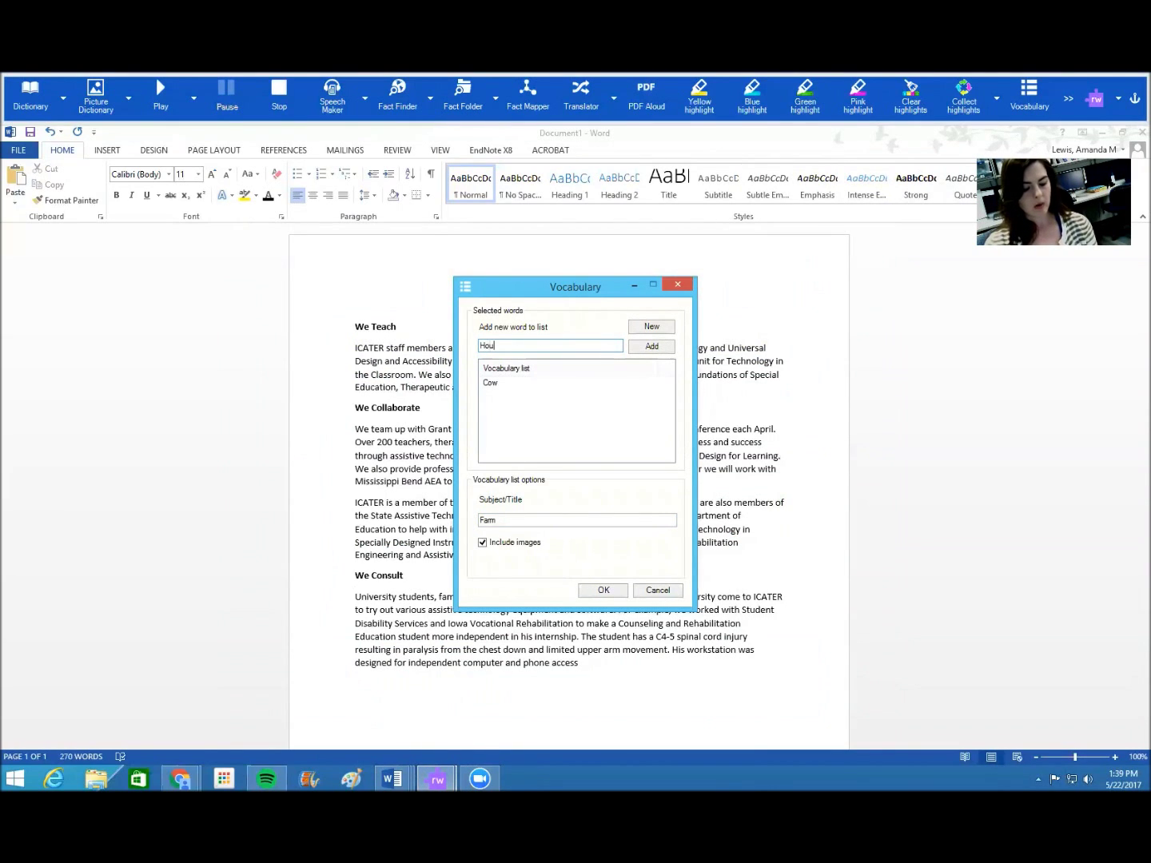
{"action": "type", "text": "orse"}
{"action": "key", "text": "Return"}
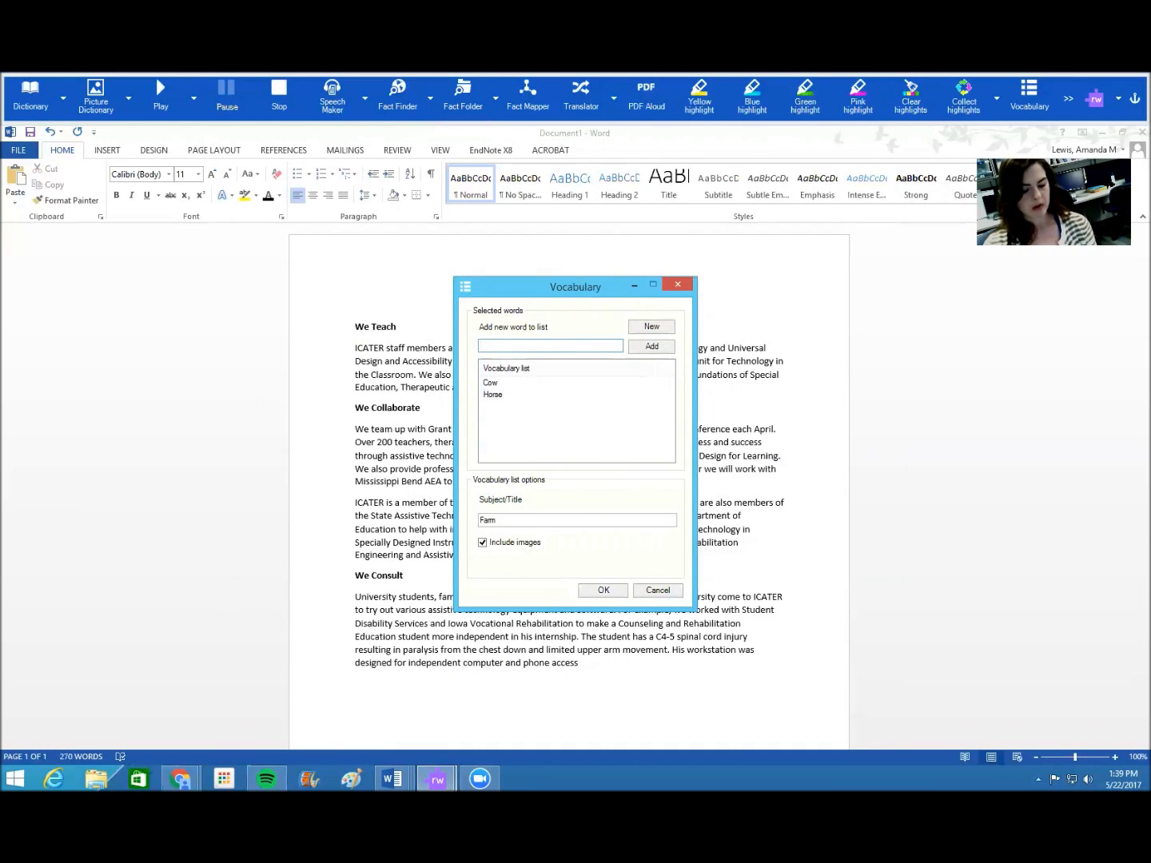
{"action": "key", "text": "Return"}
{"action": "type", "text": "Mouse"}
{"action": "key", "text": "Return"}
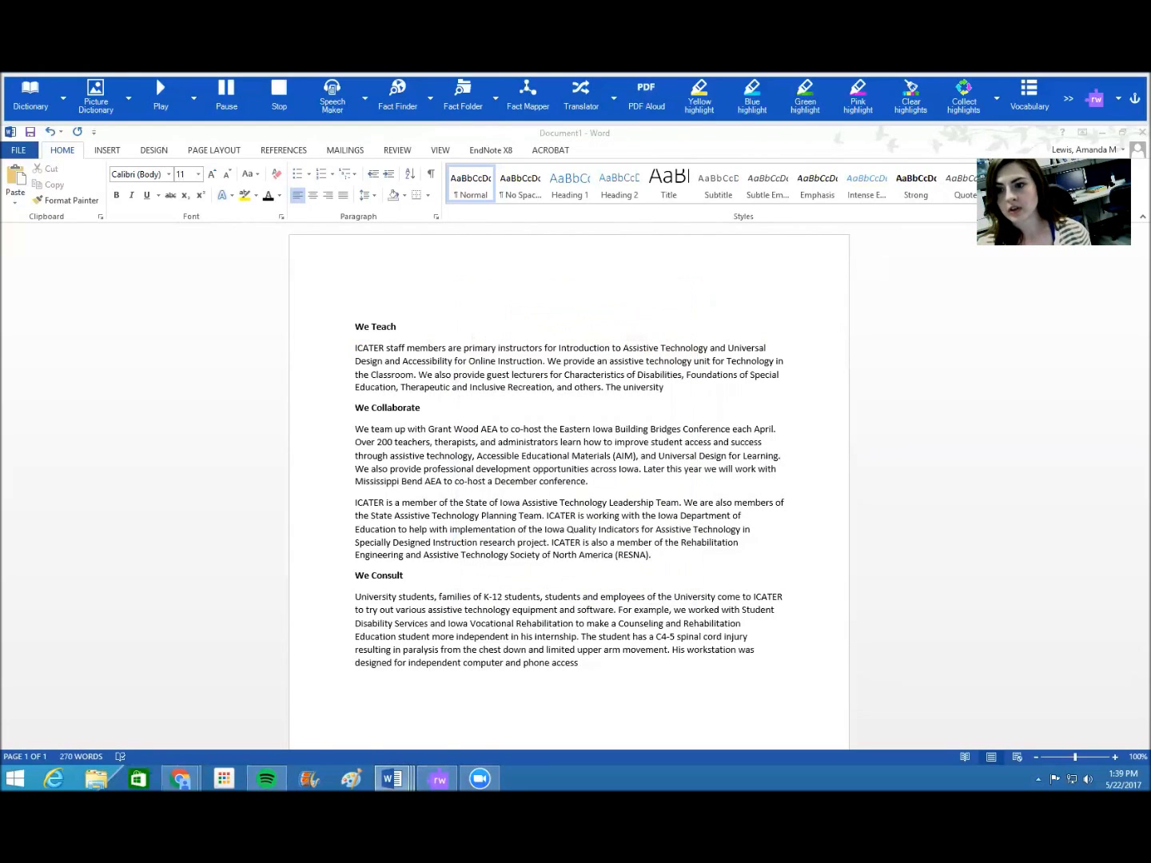
Step: Delete the computer mouse picture and its device definition from the Mouse row of the vocabulary table
{"action": "scroll", "coordinate": [409, 458], "scroll_direction": "down", "scroll_amount": 3}
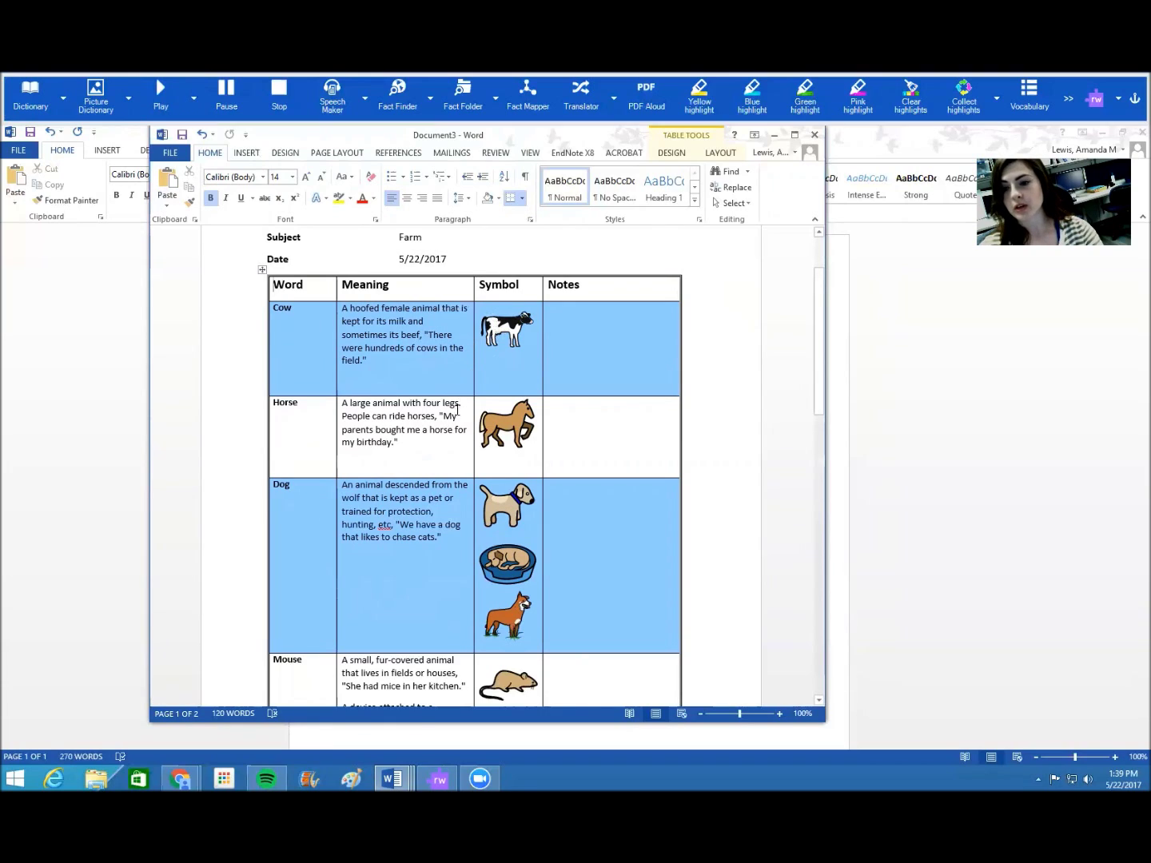
{"action": "left_click", "coordinate": [599, 349]}
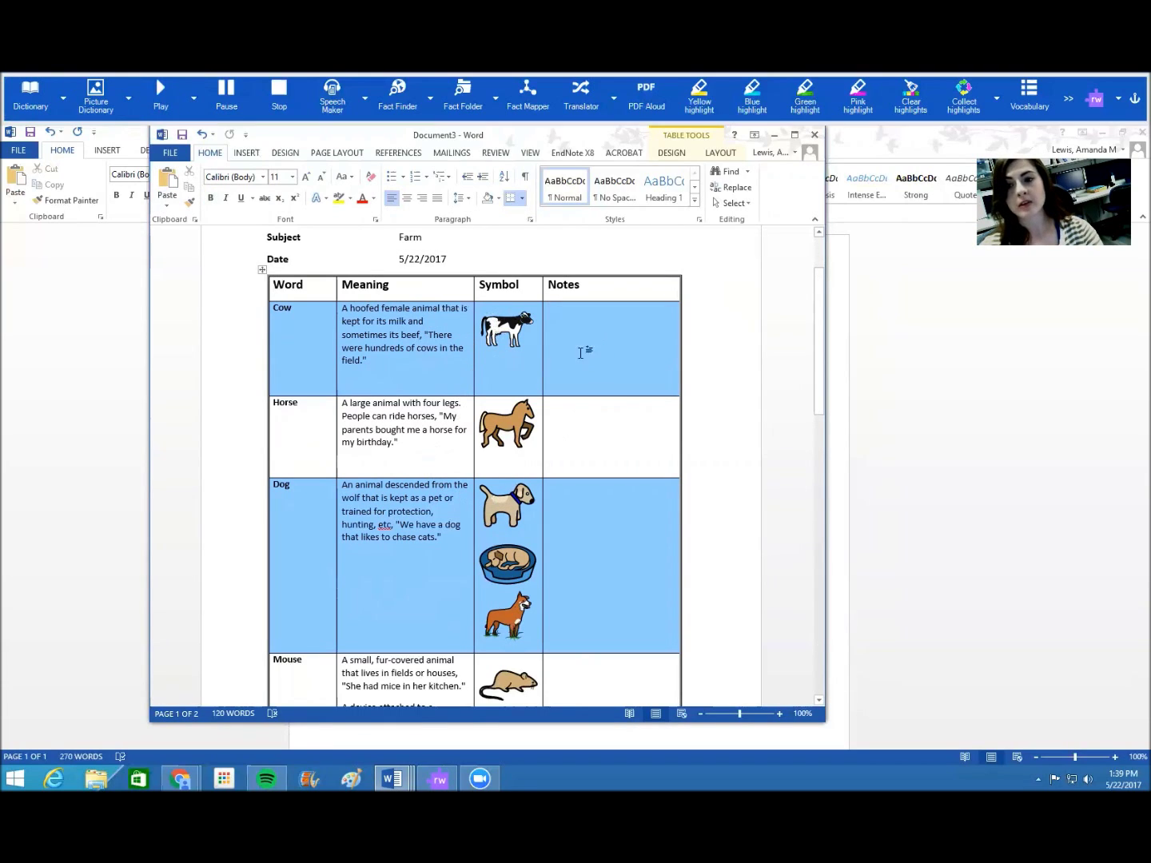
{"action": "left_click", "coordinate": [378, 335]}
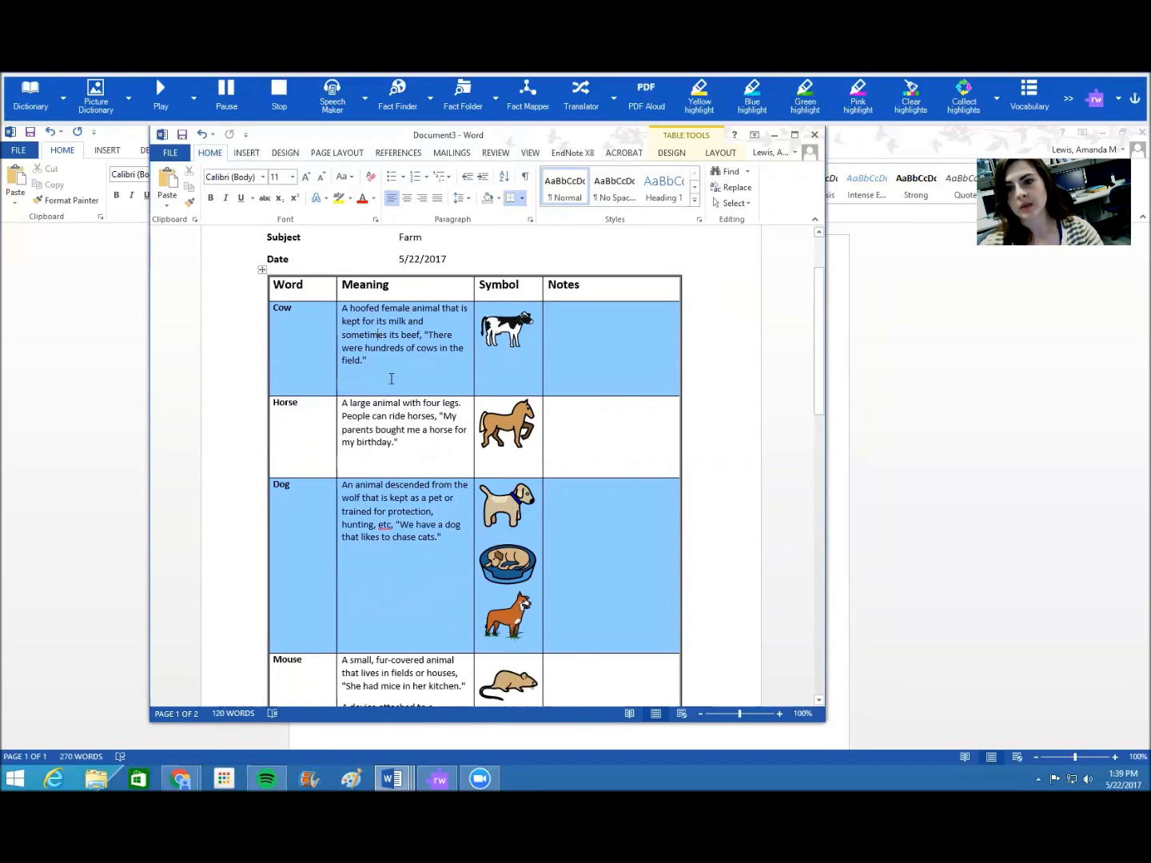
{"action": "scroll", "coordinate": [400, 401], "scroll_direction": "down", "scroll_amount": 5}
{"action": "left_click", "coordinate": [392, 504]}
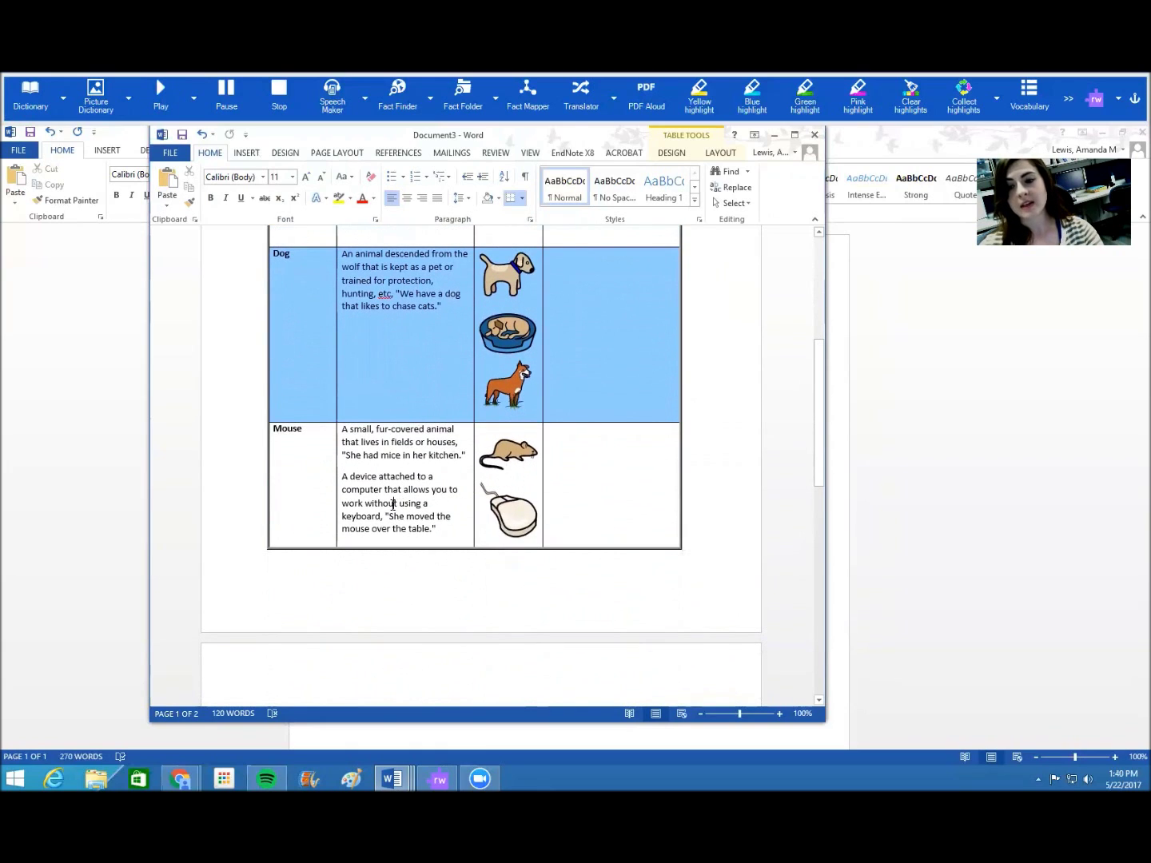
{"action": "left_click", "coordinate": [515, 515]}
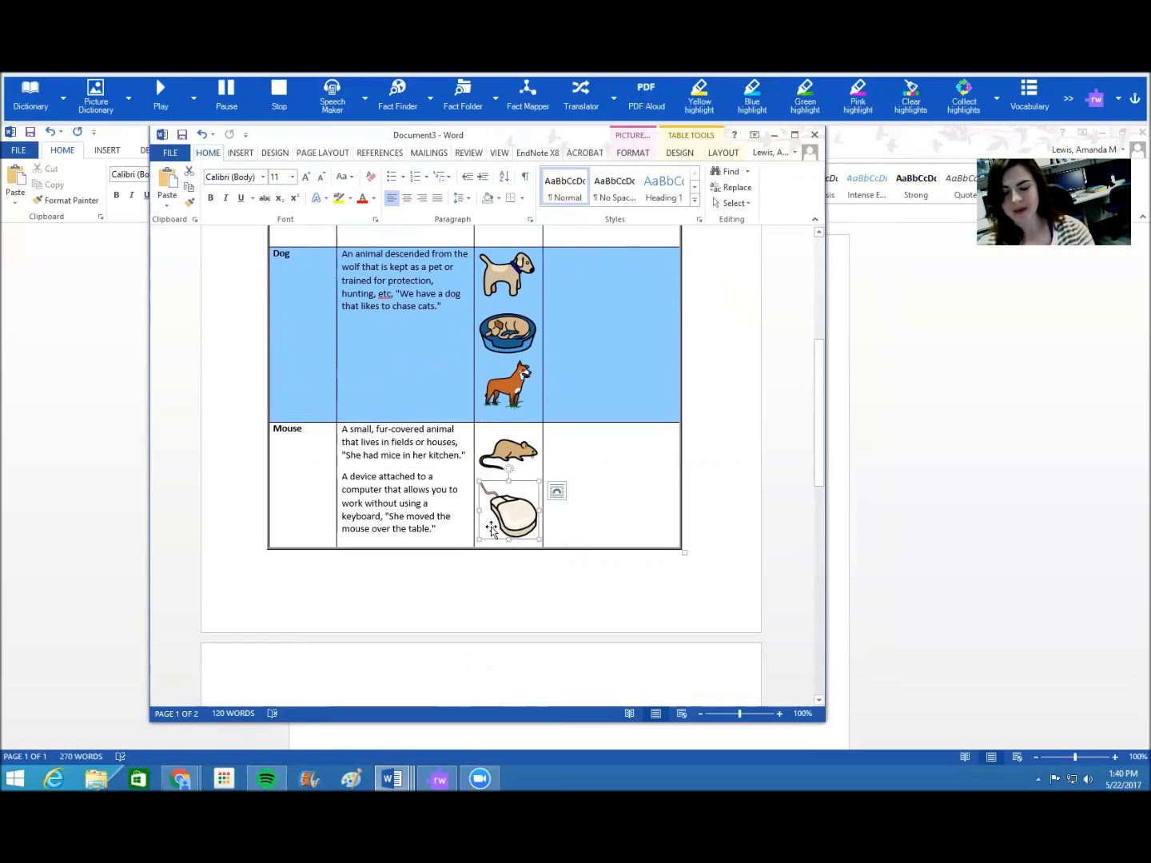
{"action": "key", "text": "Delete"}
{"action": "left_click_drag", "start_coordinate": [435, 529], "coordinate": [356, 492]}
{"action": "key", "text": "Delete"}
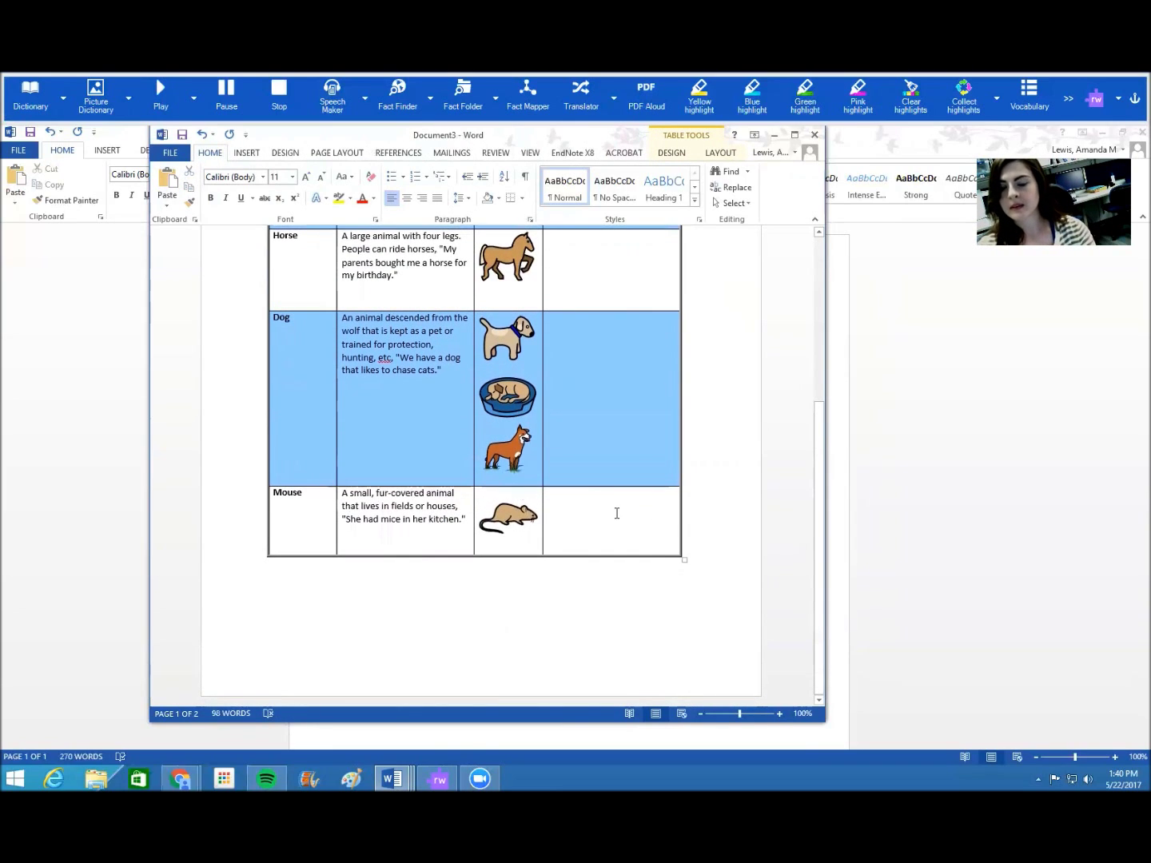
{"action": "key", "text": "BackSpace"}
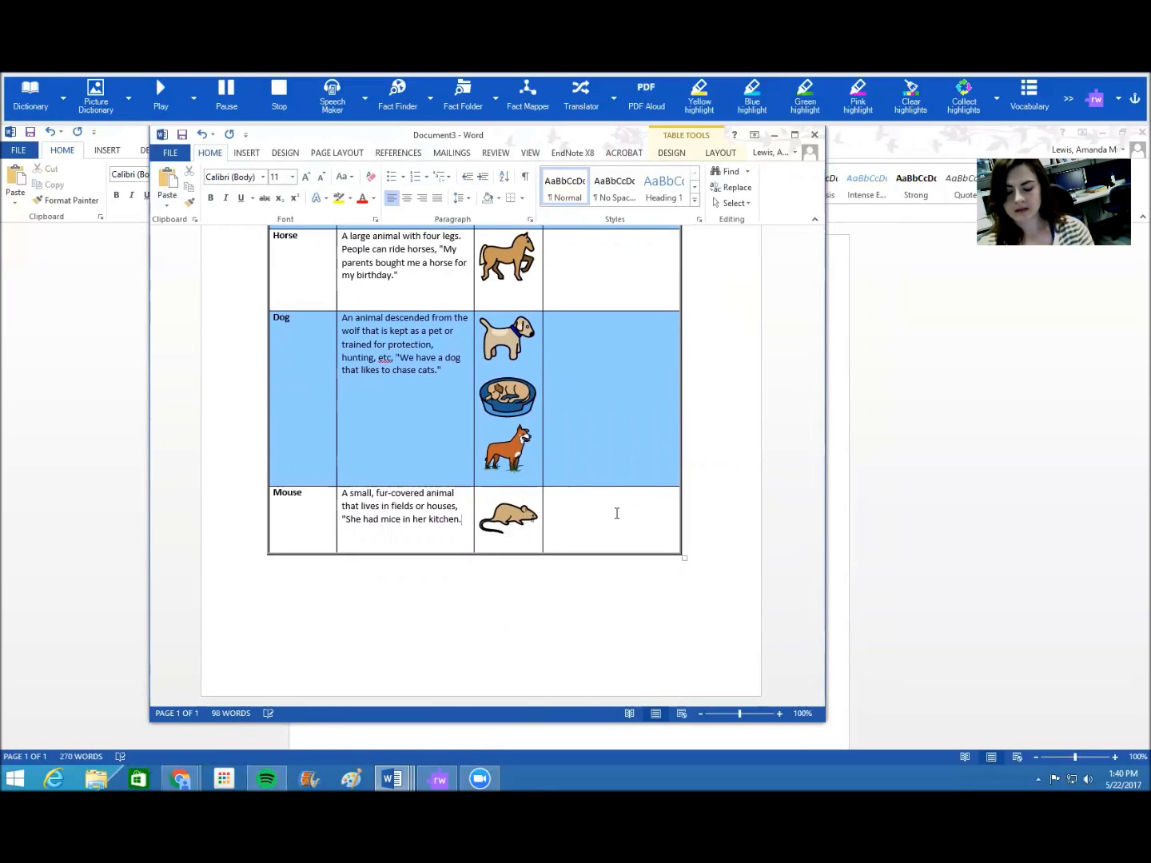
Step: Review the edited Farm vocabulary list and close its document without saving
{"action": "scroll", "coordinate": [614, 516], "scroll_direction": "up", "scroll_amount": 5}
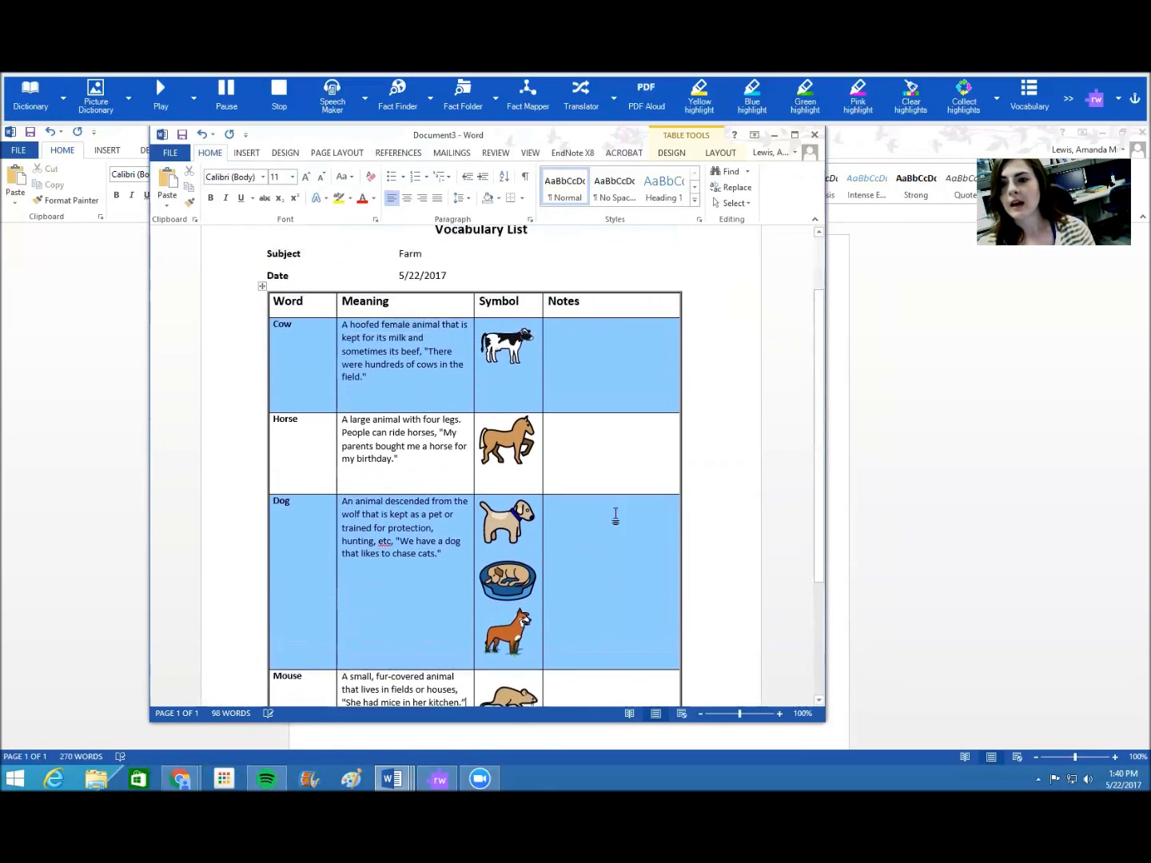
{"action": "scroll", "coordinate": [559, 465], "scroll_direction": "down", "scroll_amount": 1}
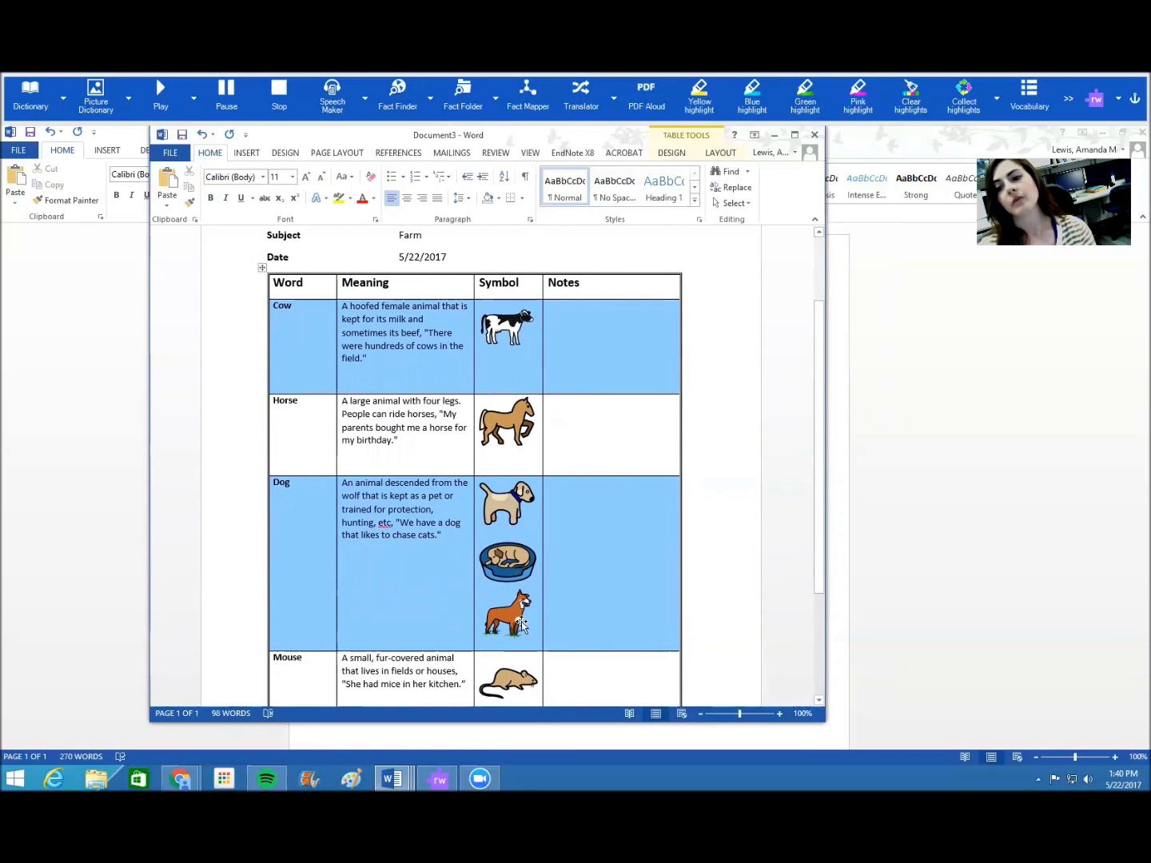
{"action": "scroll", "coordinate": [476, 414], "scroll_direction": "down", "scroll_amount": 2}
{"action": "scroll", "coordinate": [477, 414], "scroll_direction": "up", "scroll_amount": 2}
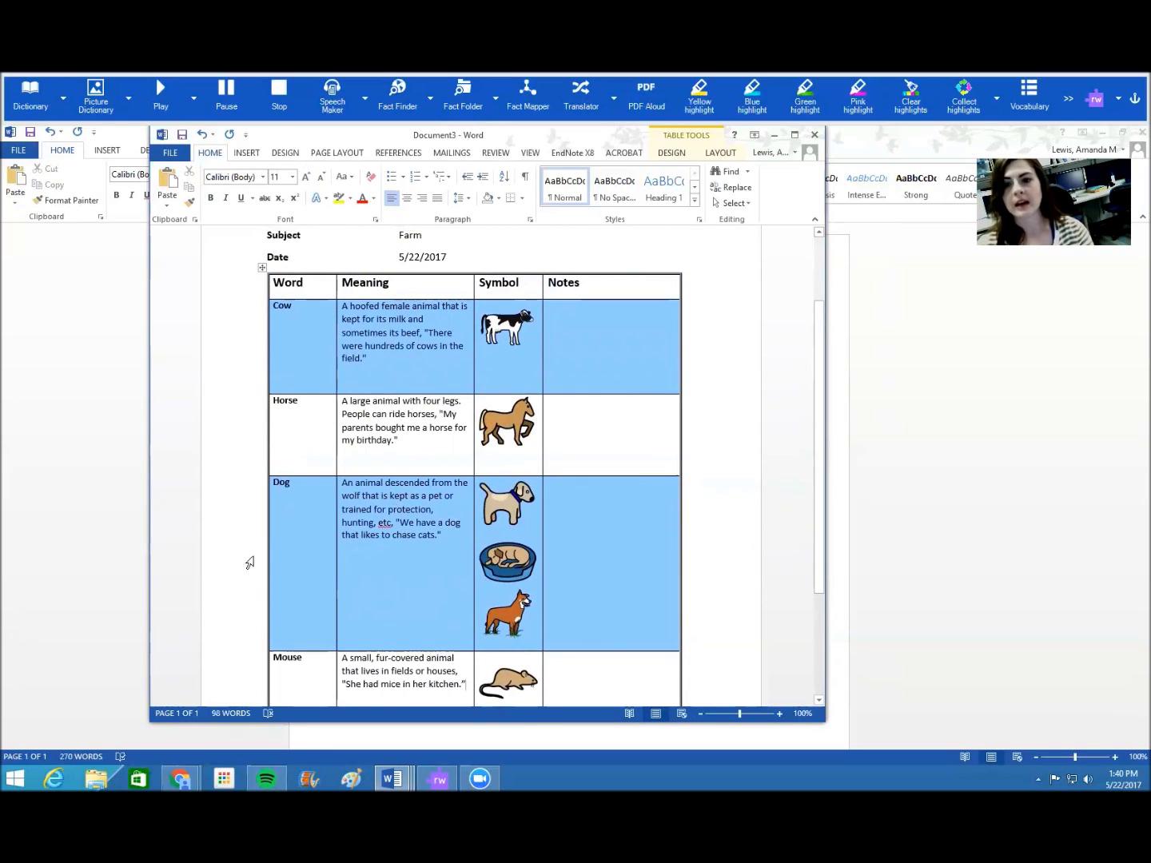
{"action": "scroll", "coordinate": [721, 465], "scroll_direction": "down", "scroll_amount": 3}
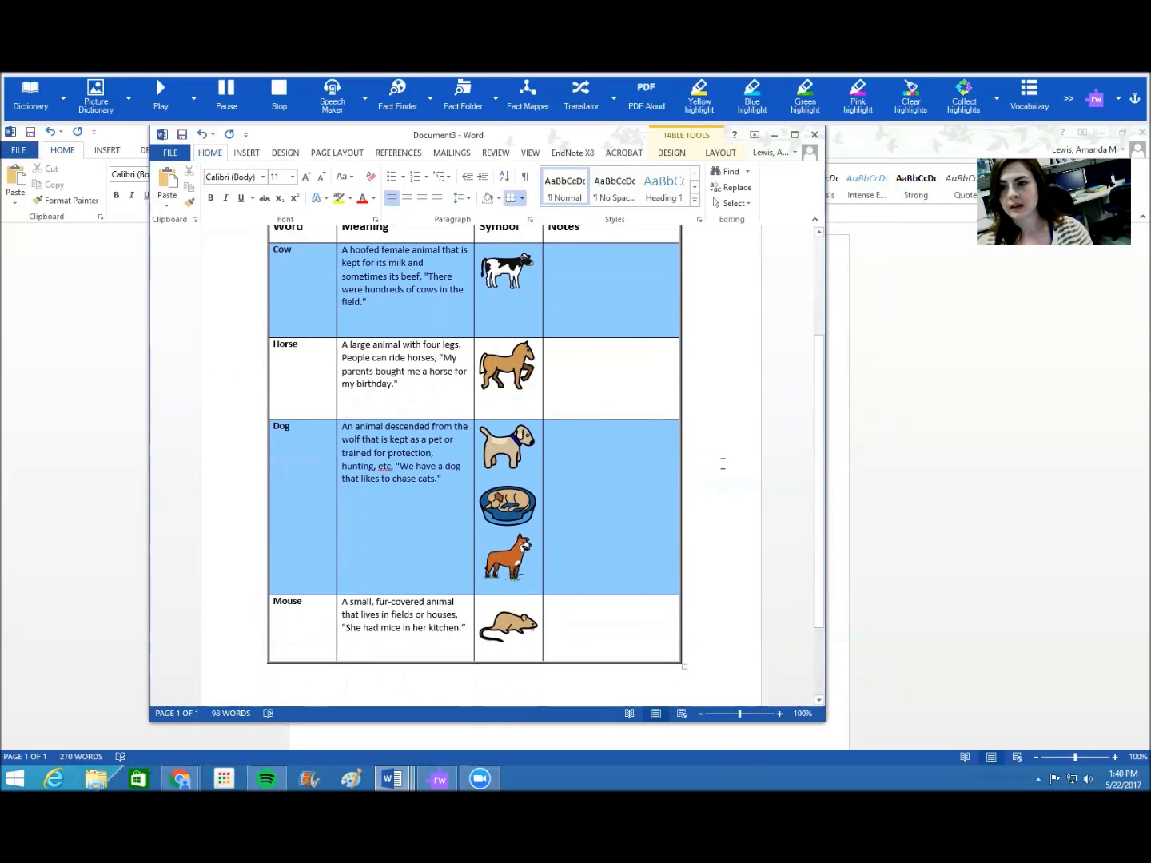
{"action": "scroll", "coordinate": [721, 465], "scroll_direction": "up", "scroll_amount": 1}
{"action": "scroll", "coordinate": [722, 465], "scroll_direction": "up", "scroll_amount": 5}
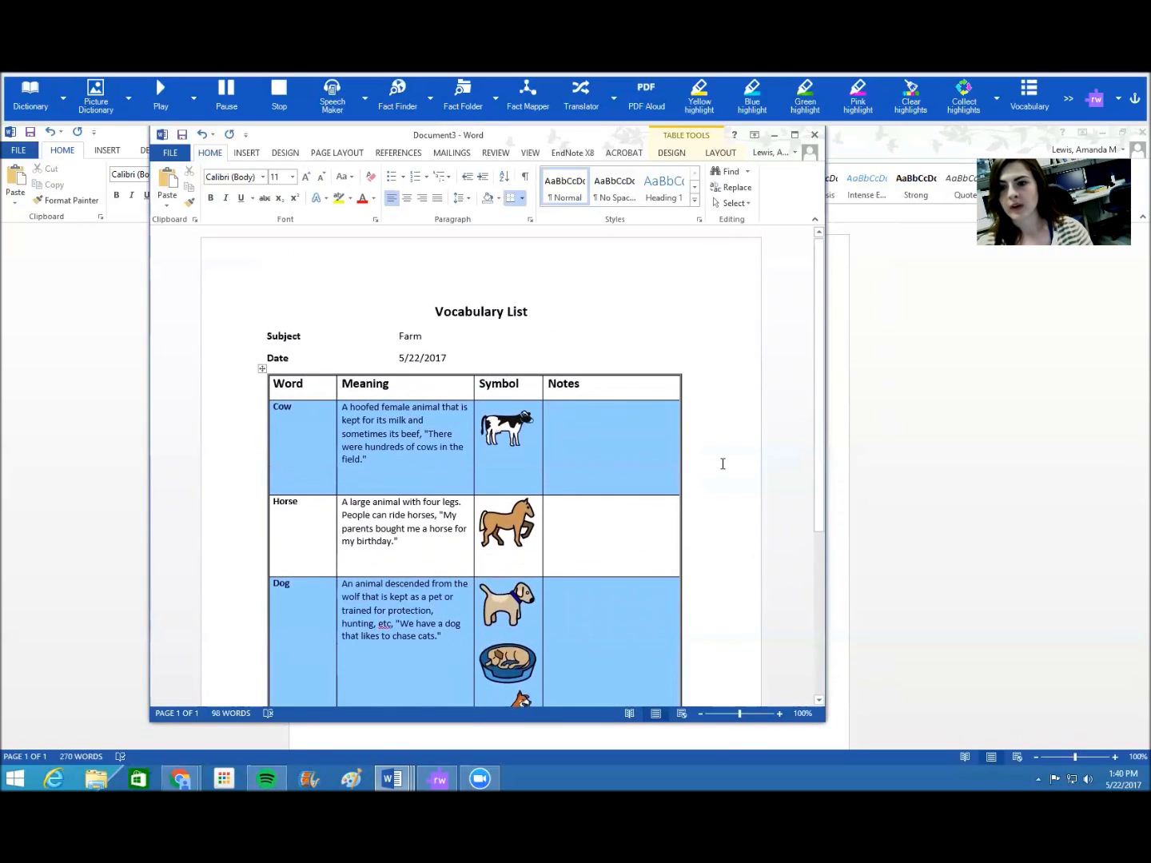
{"action": "left_click", "coordinate": [812, 136]}
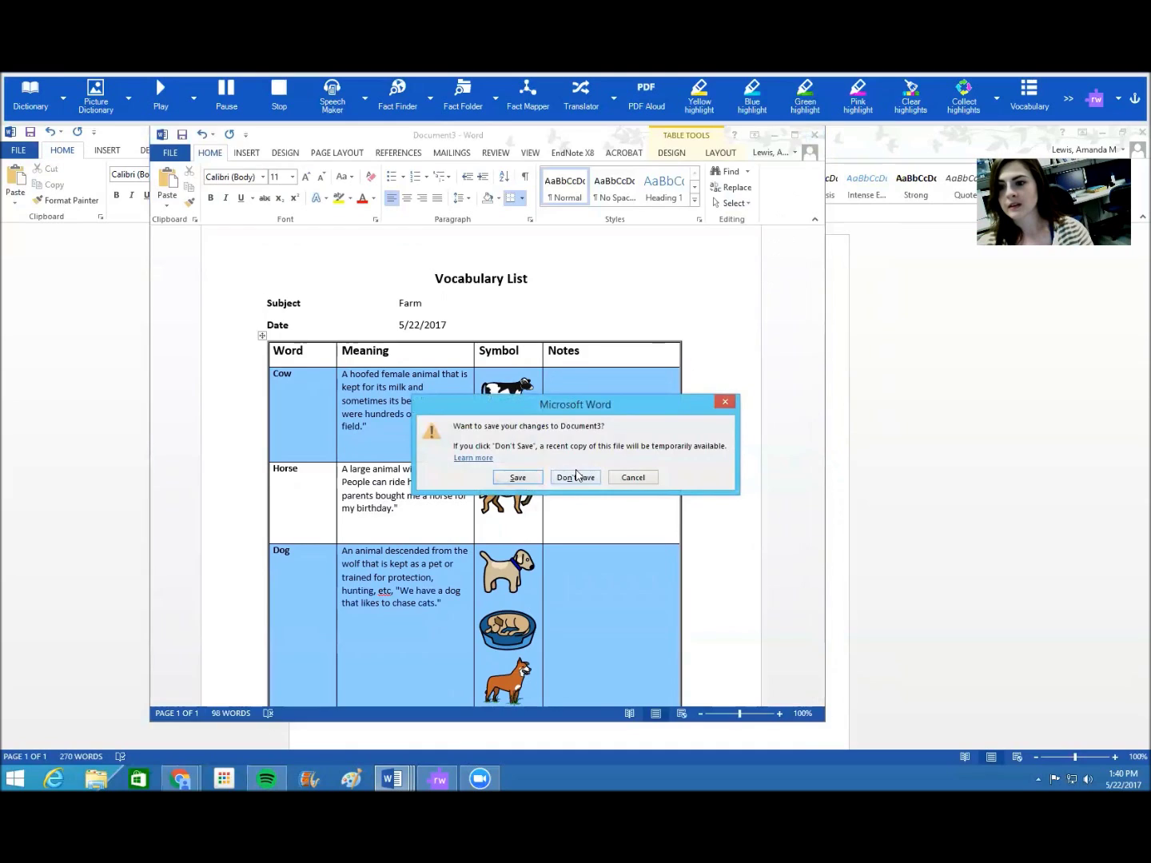
{"action": "left_click", "coordinate": [575, 477]}
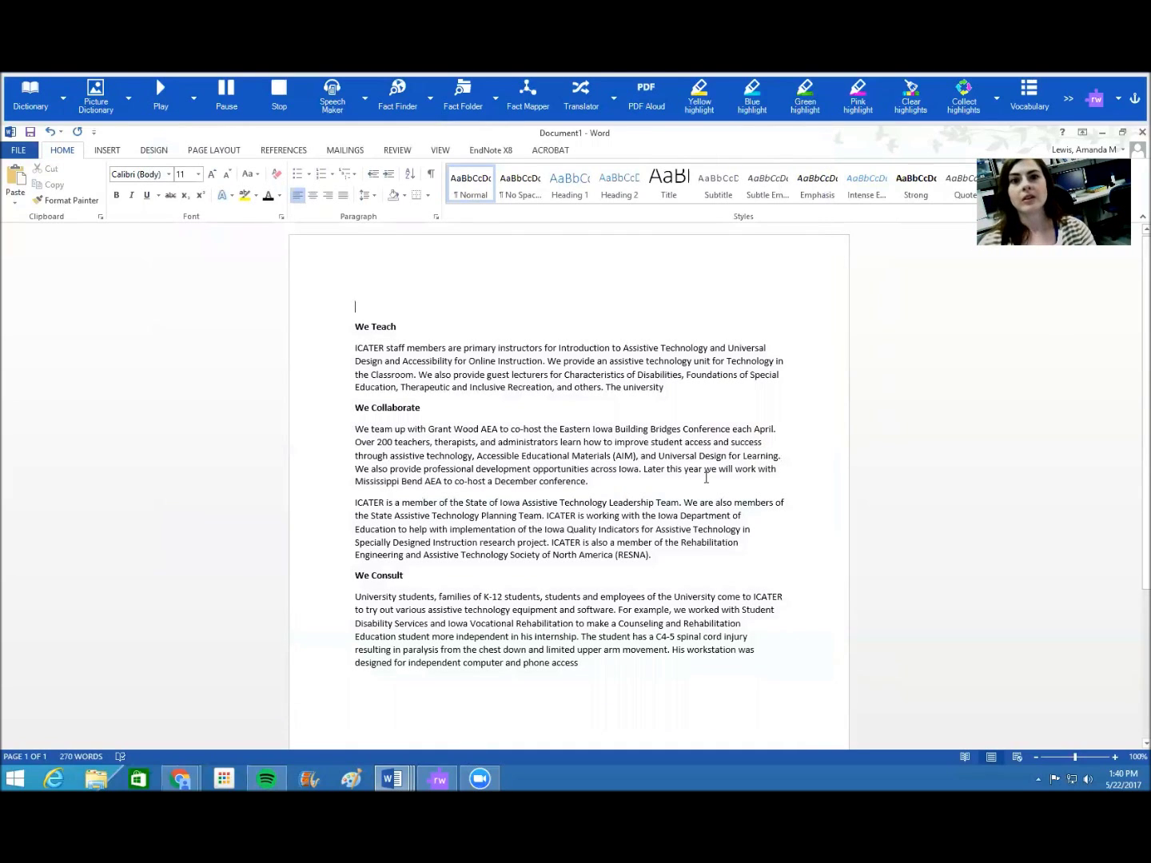